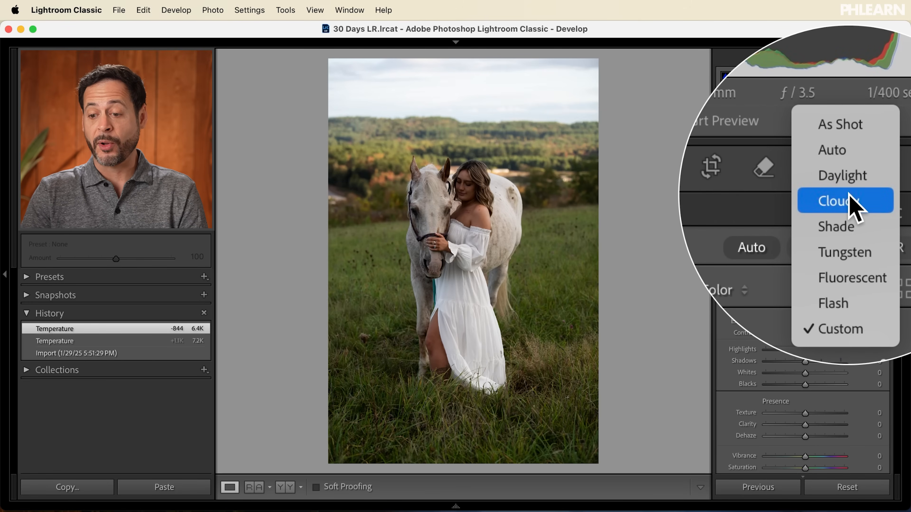
Step: Set the white balance back to As Shot after trying Daylight, and raise the temperature to 7,077
{"action": "left_click", "coordinate": [851, 177]}
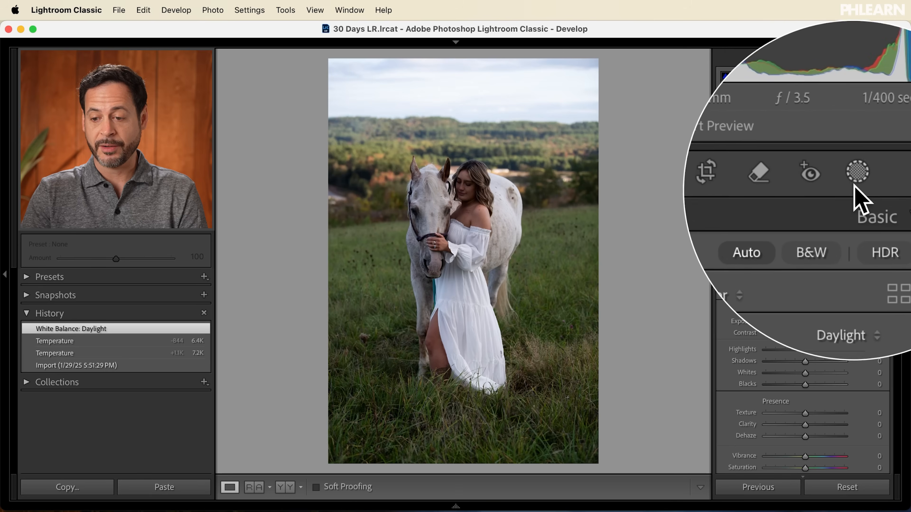
{"action": "left_click", "coordinate": [847, 263]}
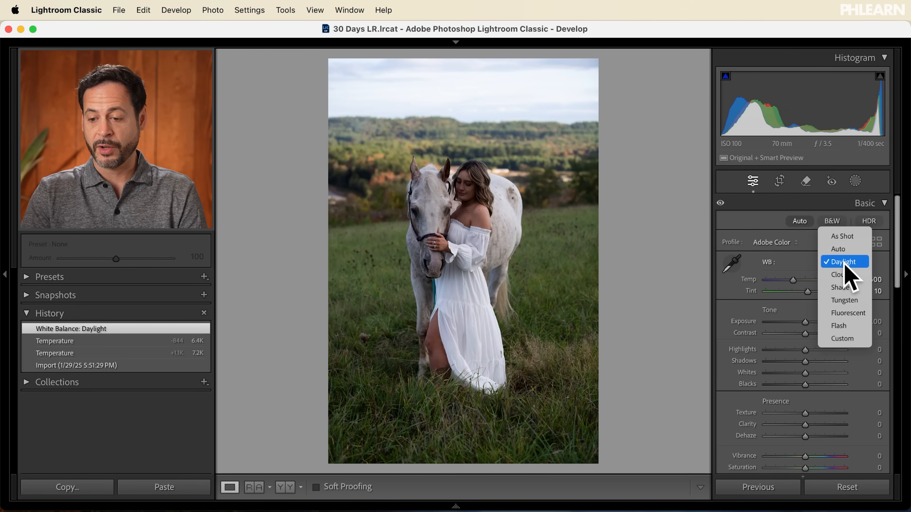
{"action": "left_click", "coordinate": [842, 236]}
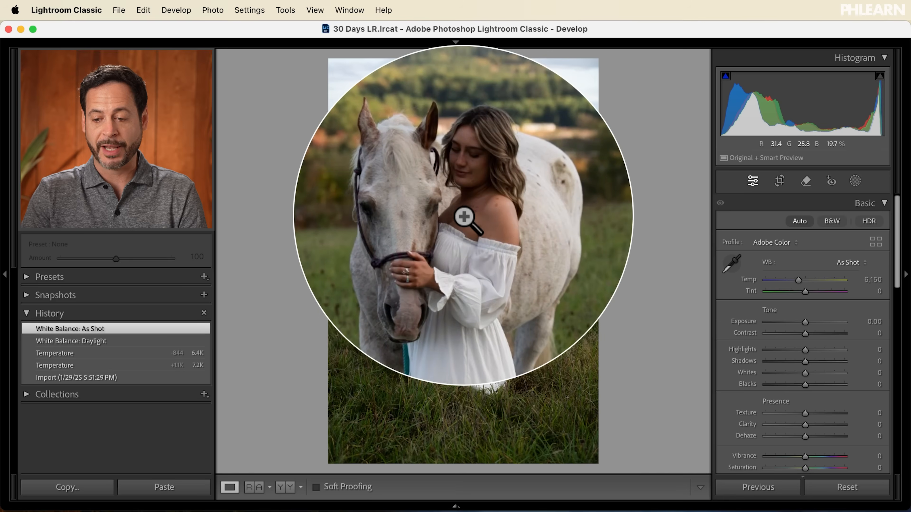
{"action": "left_click_drag", "start_coordinate": [799, 281], "coordinate": [806, 279]}
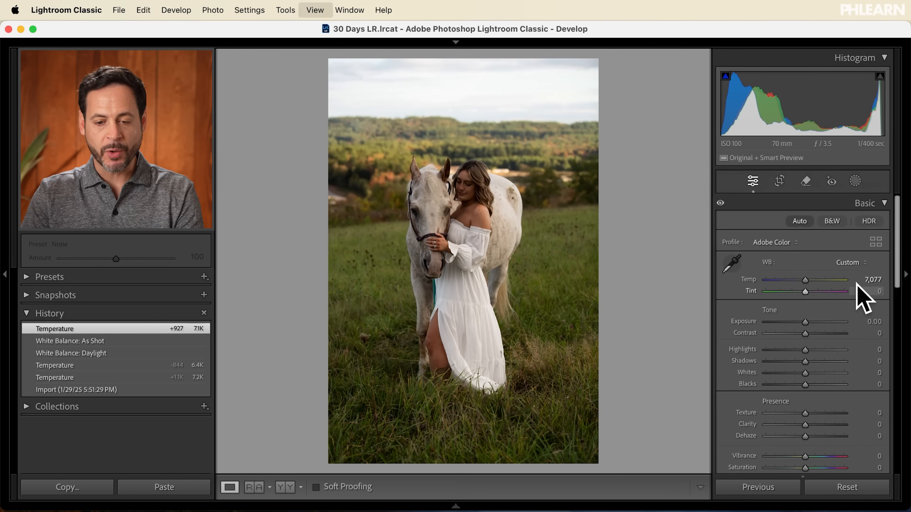
Step: Open the JPEG wedding photo of the couple among palm trees for developing
{"action": "key", "text": "g"}
{"action": "left_click", "coordinate": [544, 274]}
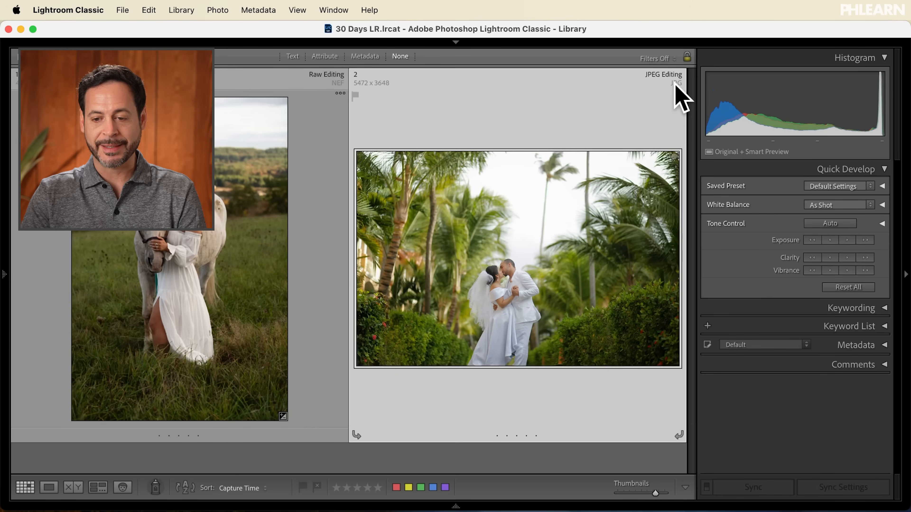
{"action": "key", "text": "d"}
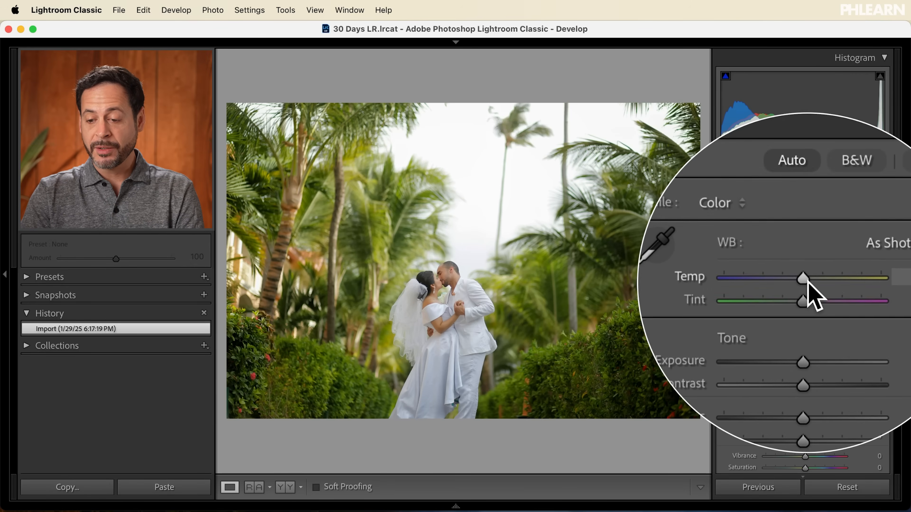
Step: Try warming the JPEG wedding photo to a temperature of +33, and undo the change
{"action": "left_click_drag", "start_coordinate": [805, 280], "coordinate": [821, 281]}
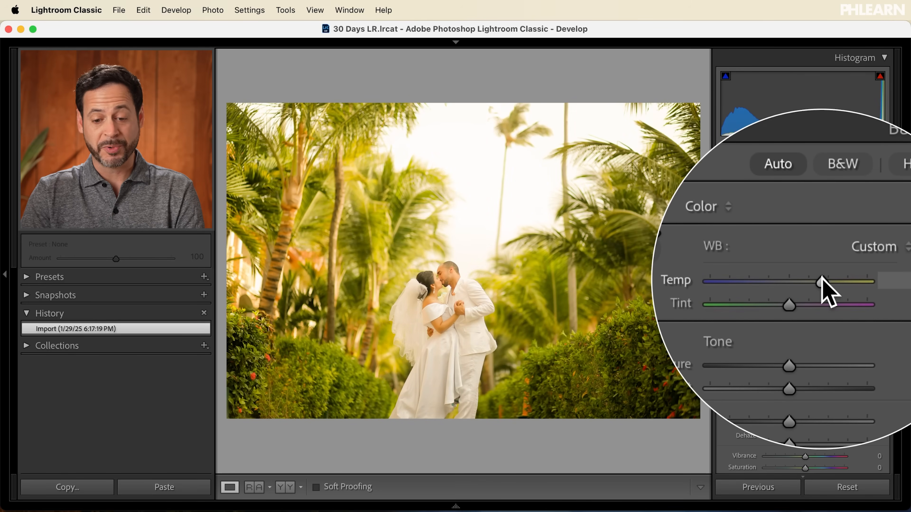
{"action": "mouse_move", "coordinate": [822, 283]}
{"action": "left_mouse_down"}
{"action": "mouse_move", "coordinate": [793, 280]}
{"action": "mouse_move", "coordinate": [818, 282]}
{"action": "left_mouse_up"}
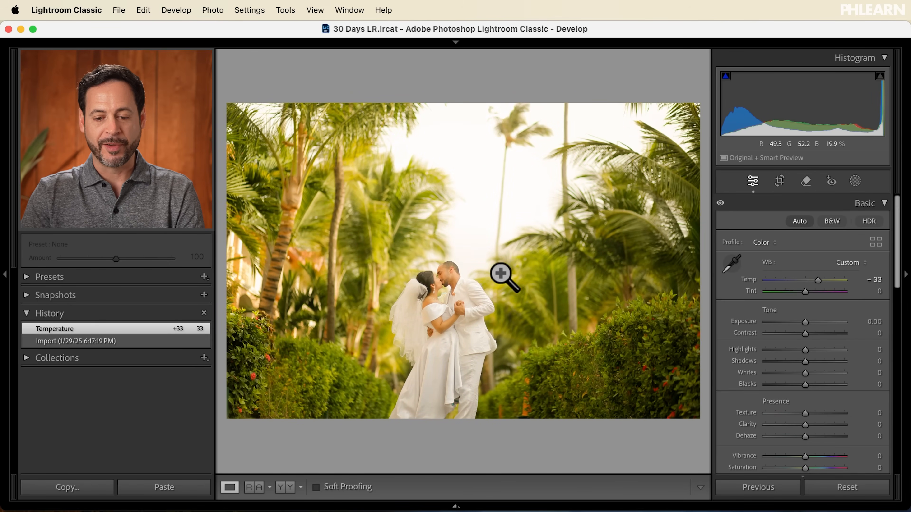
{"action": "key", "text": "super+z"}
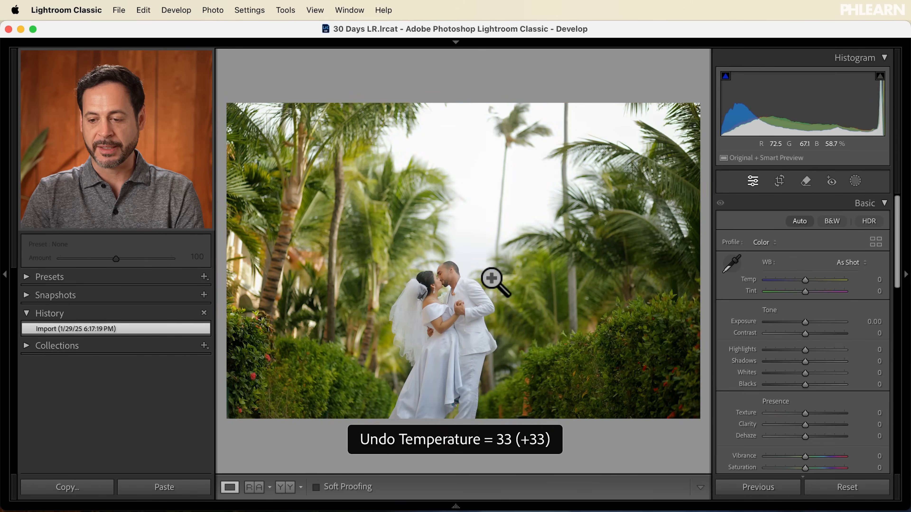
Step: Try the Auto and Custom white balance options on the JPEG wedding photo
{"action": "left_click", "coordinate": [850, 264]}
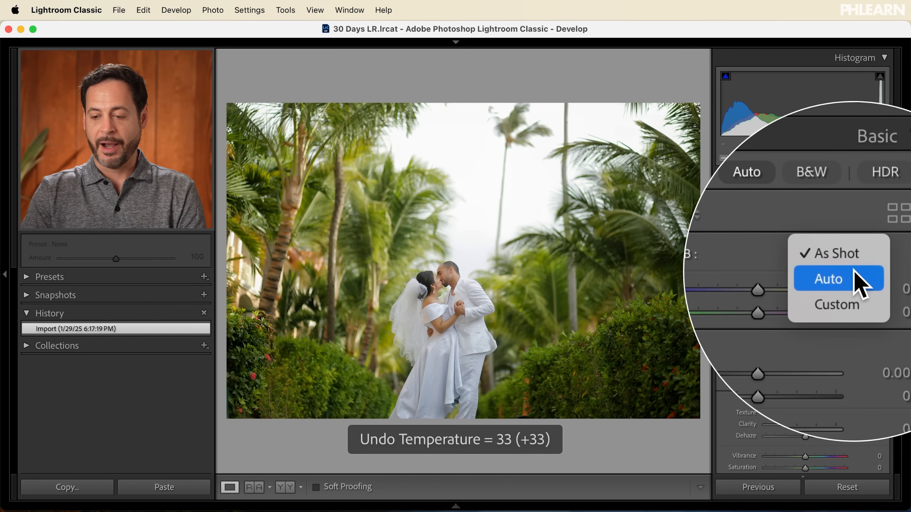
{"action": "left_click", "coordinate": [860, 282]}
{"action": "left_click", "coordinate": [859, 280]}
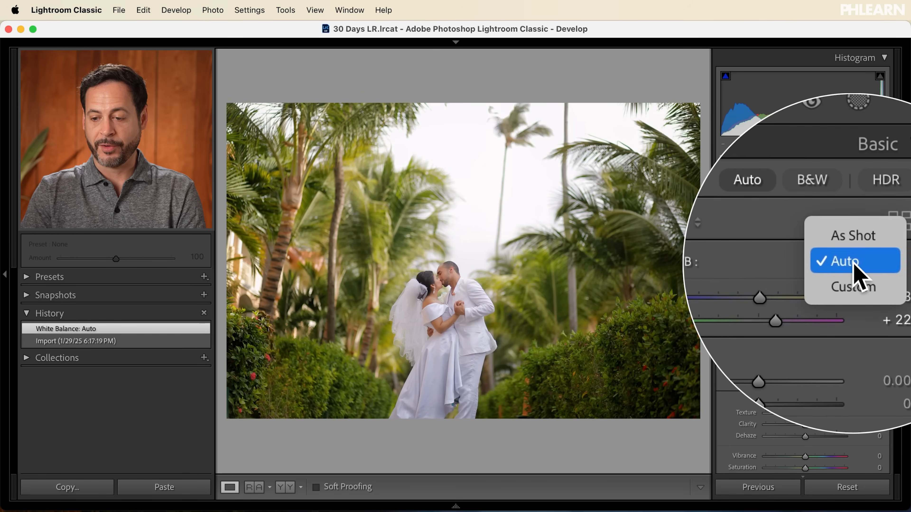
{"action": "left_click", "coordinate": [859, 280]}
{"action": "left_click", "coordinate": [859, 272]}
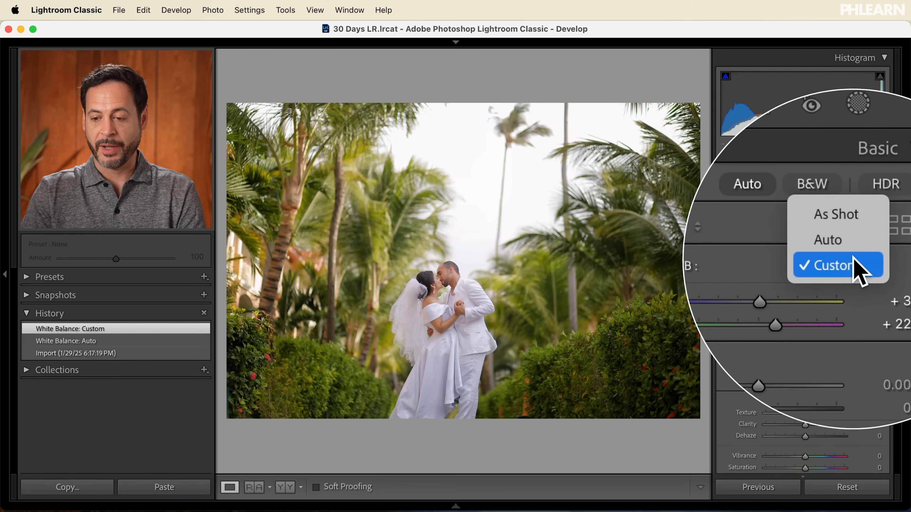
{"action": "left_click", "coordinate": [848, 237]}
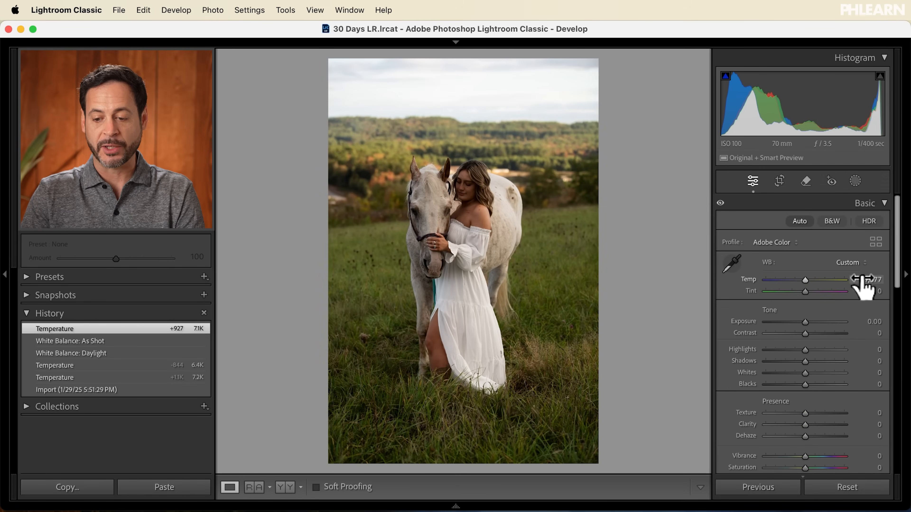
Step: Apply the automatic tone settings to the raw photo of the woman with the horse
{"action": "left_click", "coordinate": [799, 221]}
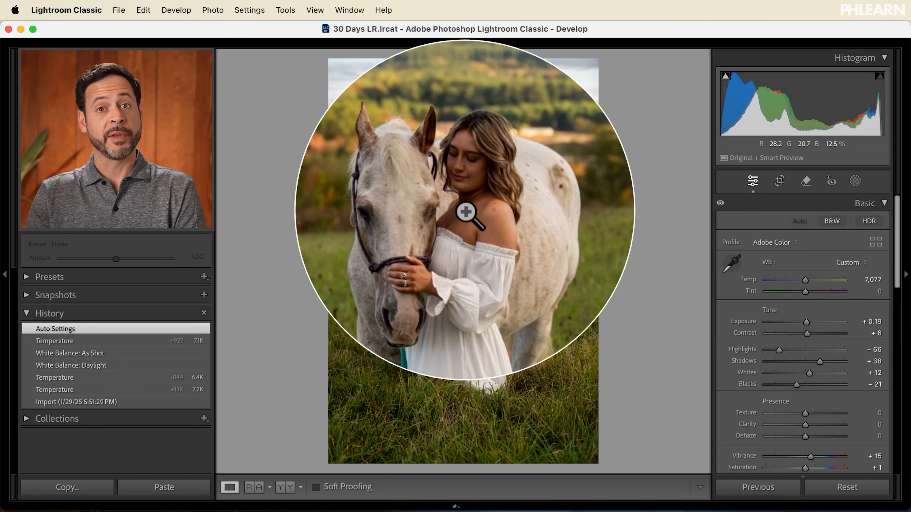
Step: Add a large radial gradient mask centred on the woman and horse, with exposure 0.84 and shadows 44
{"action": "left_click", "coordinate": [856, 182]}
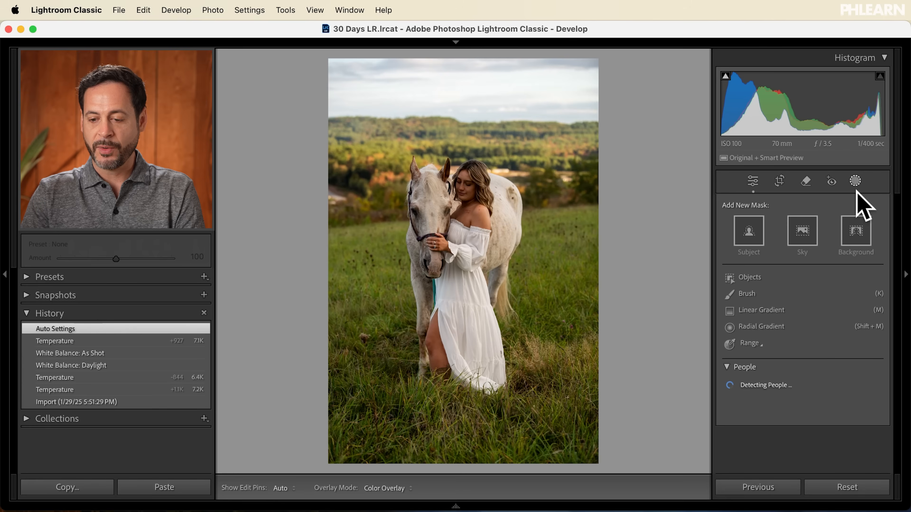
{"action": "left_click", "coordinate": [758, 325]}
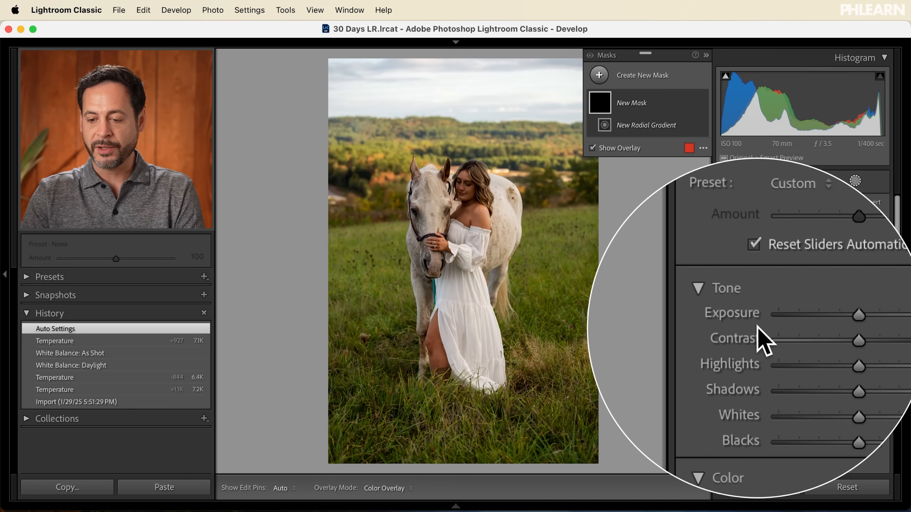
{"action": "left_click_drag", "start_coordinate": [455, 228], "coordinate": [613, 410]}
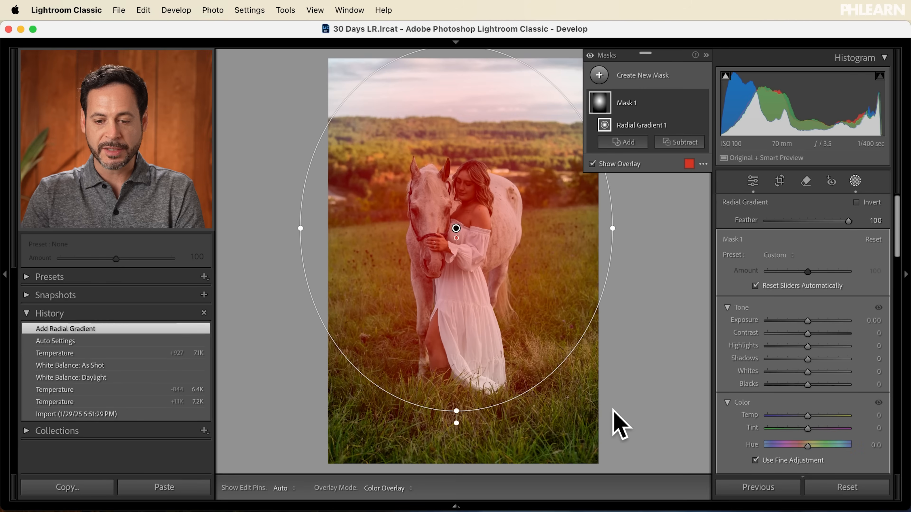
{"action": "left_click_drag", "start_coordinate": [456, 229], "coordinate": [460, 246]}
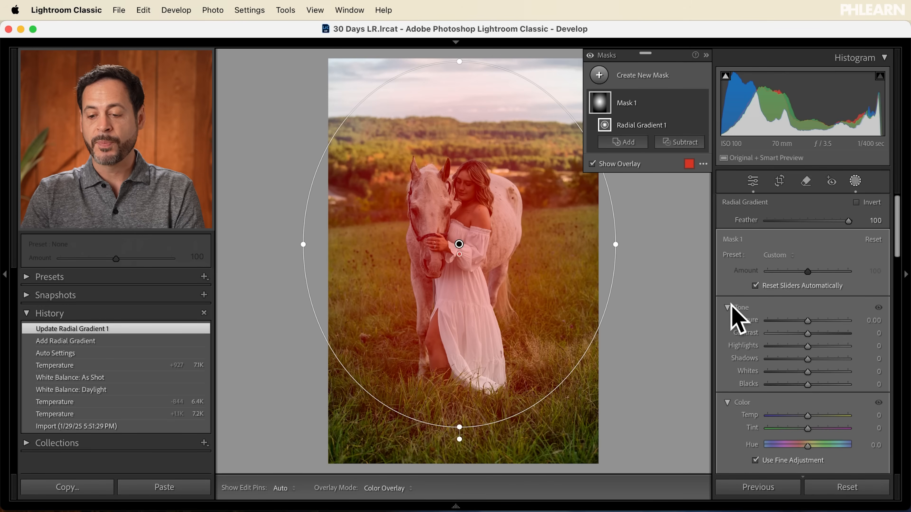
{"action": "left_click_drag", "start_coordinate": [809, 321], "coordinate": [826, 355]}
{"action": "left_click_drag", "start_coordinate": [812, 318], "coordinate": [815, 318]}
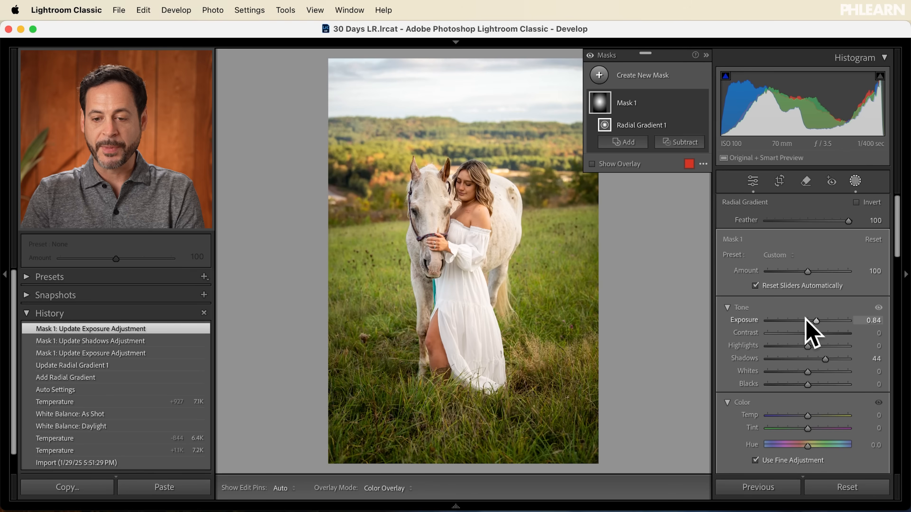
Step: Create a people mask covering the entire woman, and set its exposure to 0.15 and shadows to 17
{"action": "left_click", "coordinate": [638, 76]}
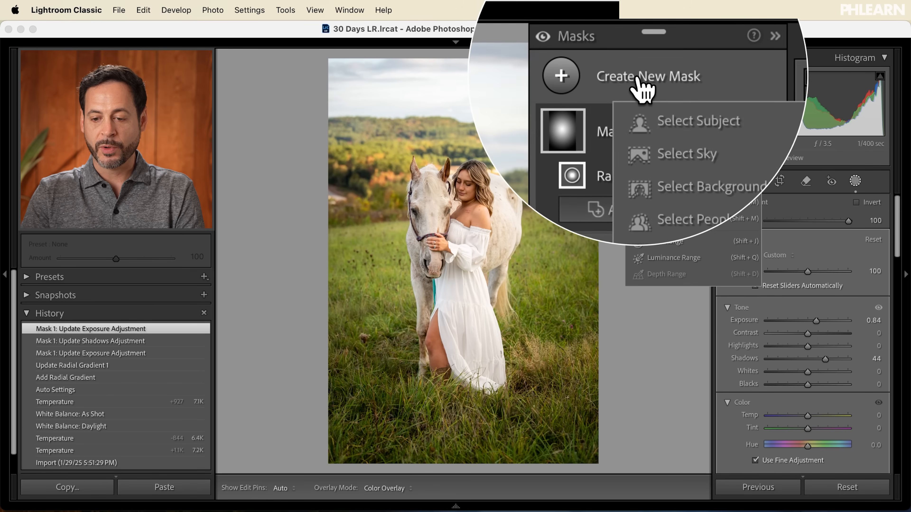
{"action": "left_click", "coordinate": [663, 150]}
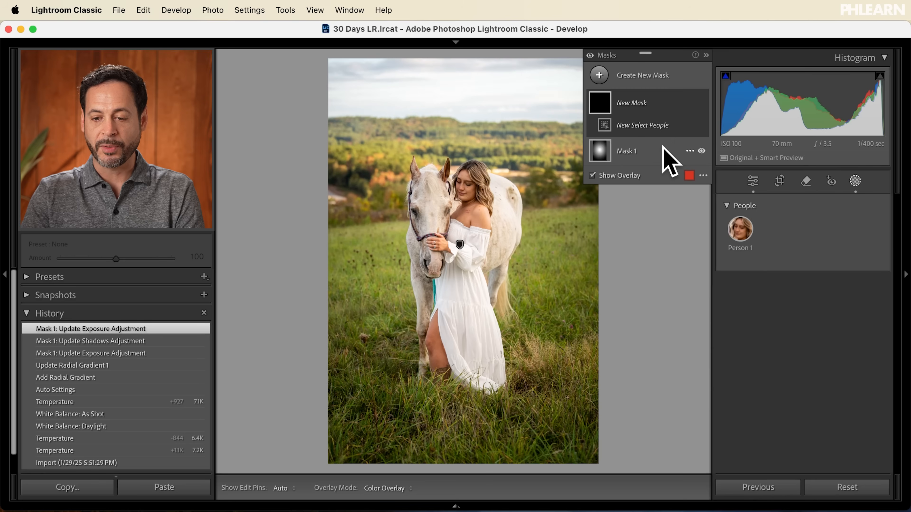
{"action": "left_click", "coordinate": [742, 232]}
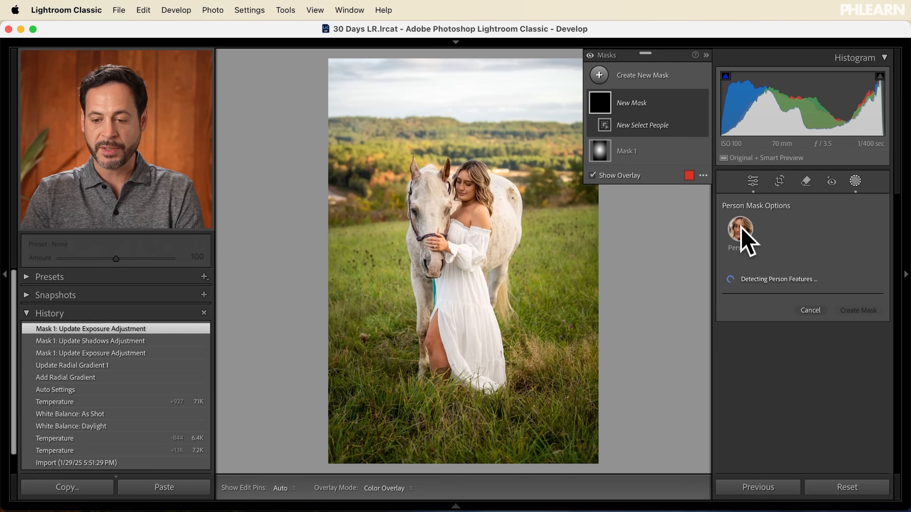
{"action": "left_click", "coordinate": [860, 415]}
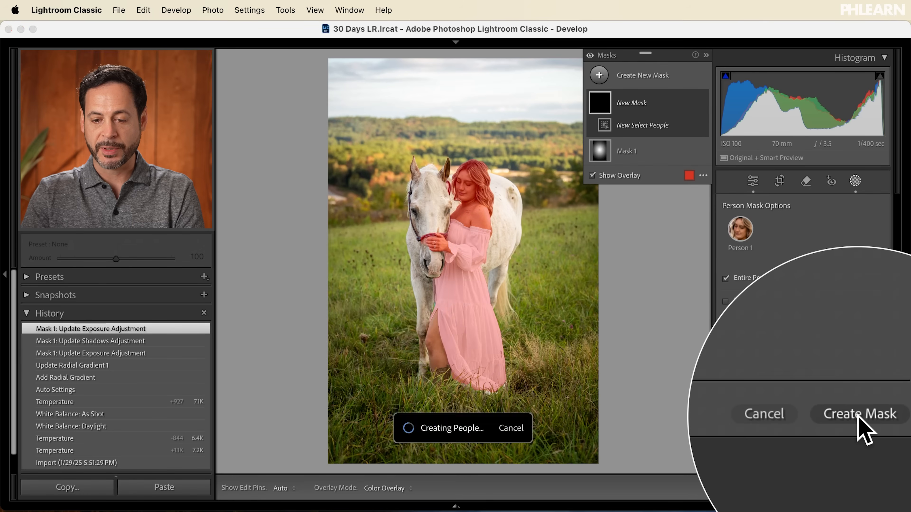
{"action": "left_click_drag", "start_coordinate": [808, 302], "coordinate": [810, 302]}
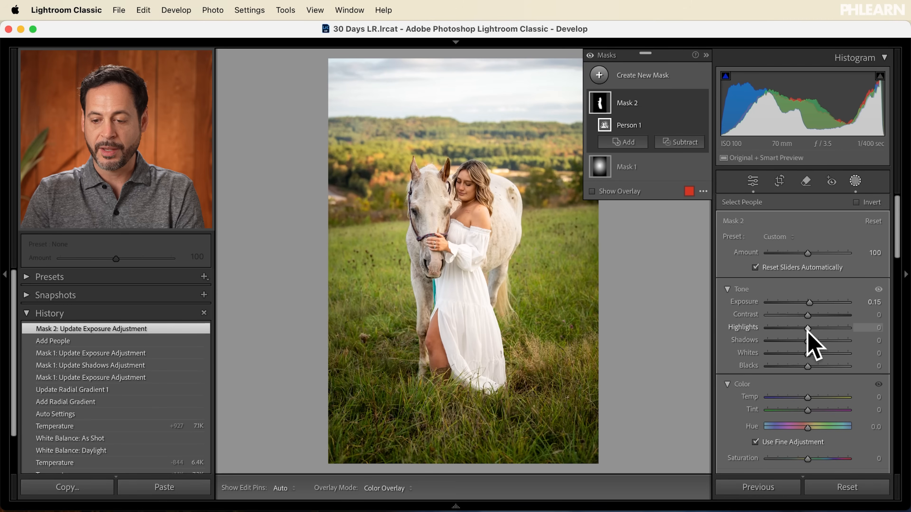
{"action": "left_click_drag", "start_coordinate": [809, 340], "coordinate": [809, 340]}
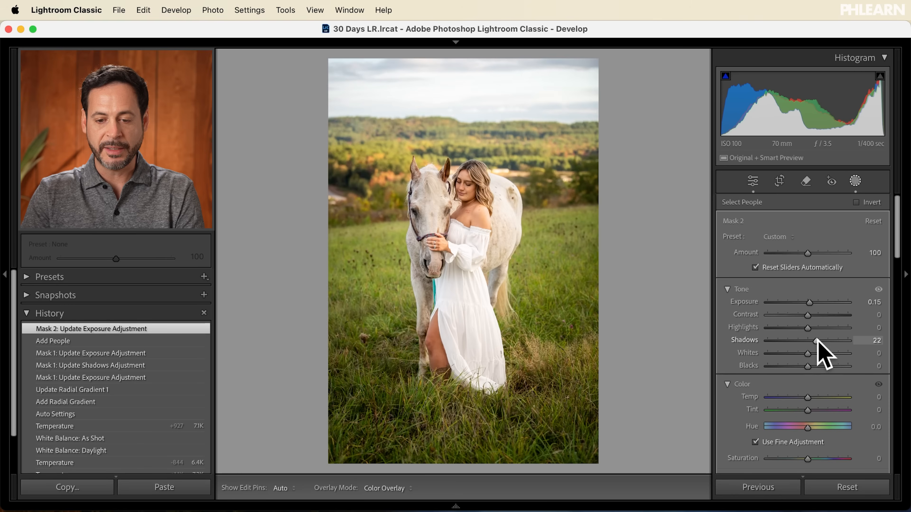
{"action": "left_click_drag", "start_coordinate": [815, 340], "coordinate": [815, 341]}
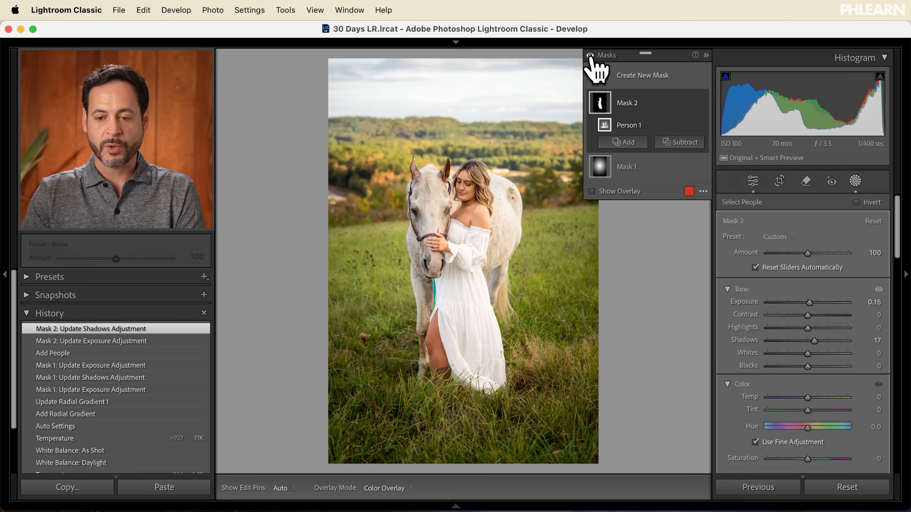
Step: Compare the photo with all mask adjustments hidden and shown
{"action": "left_click", "coordinate": [590, 56]}
{"action": "left_click", "coordinate": [590, 55]}
{"action": "left_click", "coordinate": [590, 56]}
{"action": "left_click", "coordinate": [590, 56]}
{"action": "left_click", "coordinate": [590, 56]}
{"action": "left_click", "coordinate": [590, 55]}
{"action": "left_click", "coordinate": [590, 55]}
{"action": "left_click", "coordinate": [589, 56]}
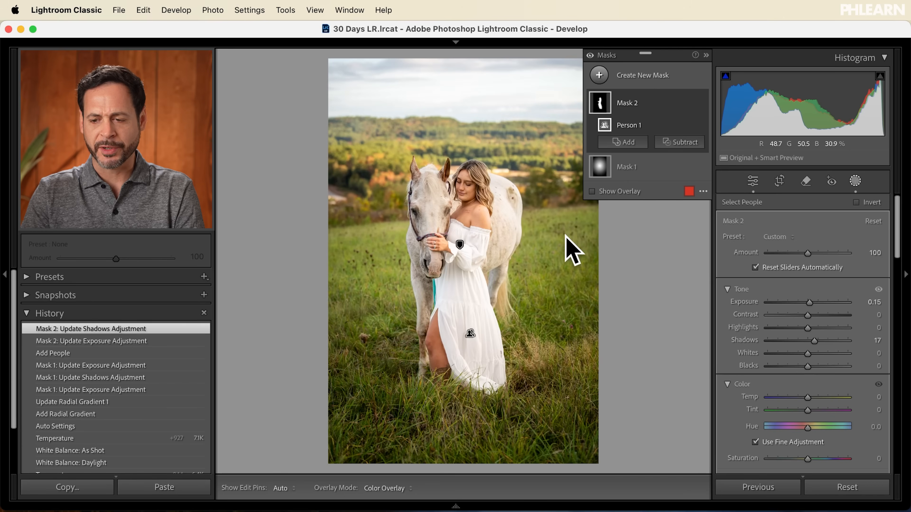
Step: Leave masking, collapse the Basic adjustments and bring up the Color Mixer
{"action": "left_click", "coordinate": [855, 181]}
{"action": "left_click", "coordinate": [881, 204]}
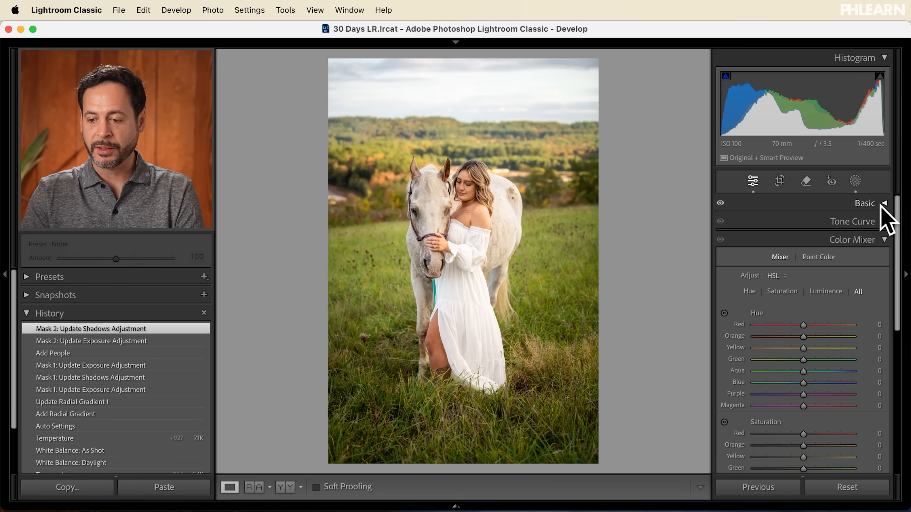
{"action": "left_click", "coordinate": [879, 241]}
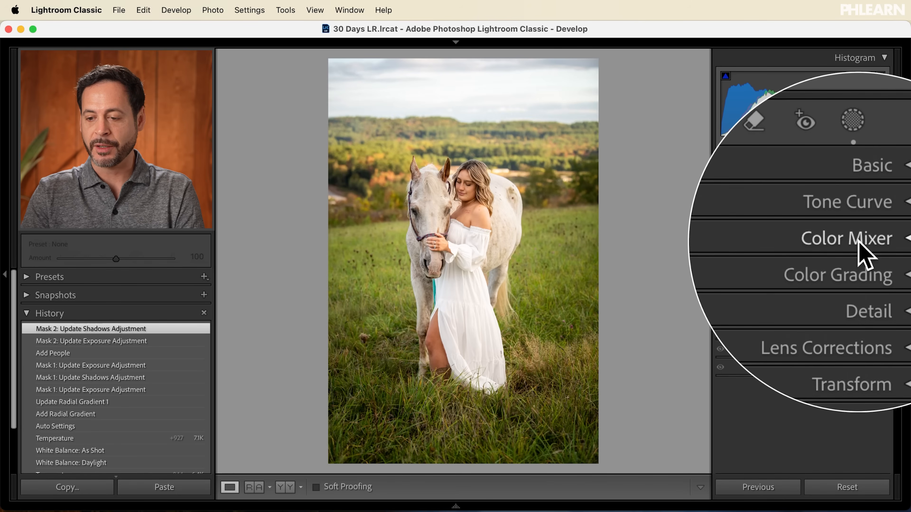
{"action": "left_click", "coordinate": [859, 241]}
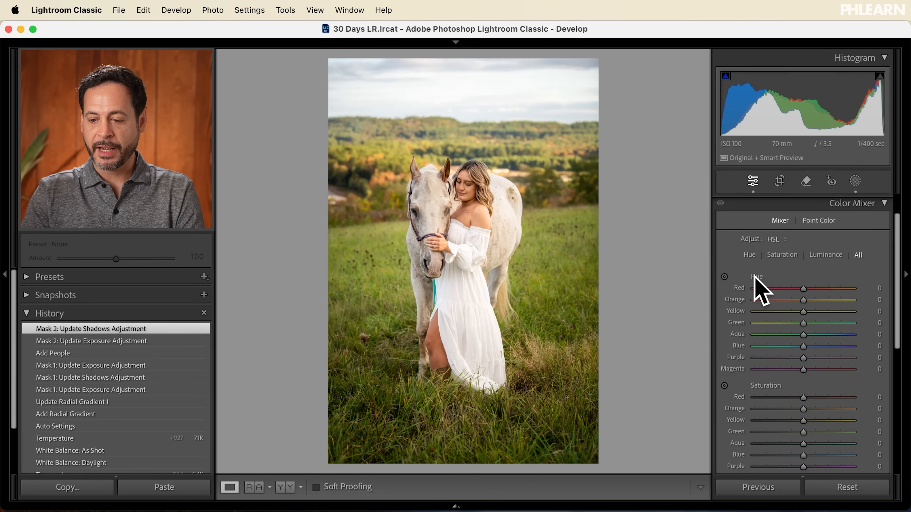
Step: Use the targeted hue adjustment on the landscape's foliage to shift Yellow hue to -68 and Green hue to -32
{"action": "scroll", "coordinate": [757, 290], "scroll_direction": "down", "scroll_amount": 3}
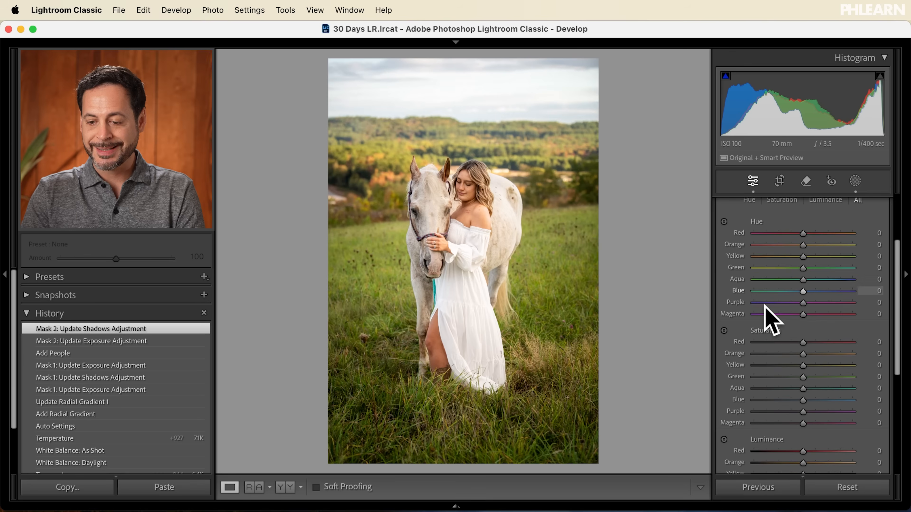
{"action": "scroll", "coordinate": [765, 350], "scroll_direction": "down", "scroll_amount": 5}
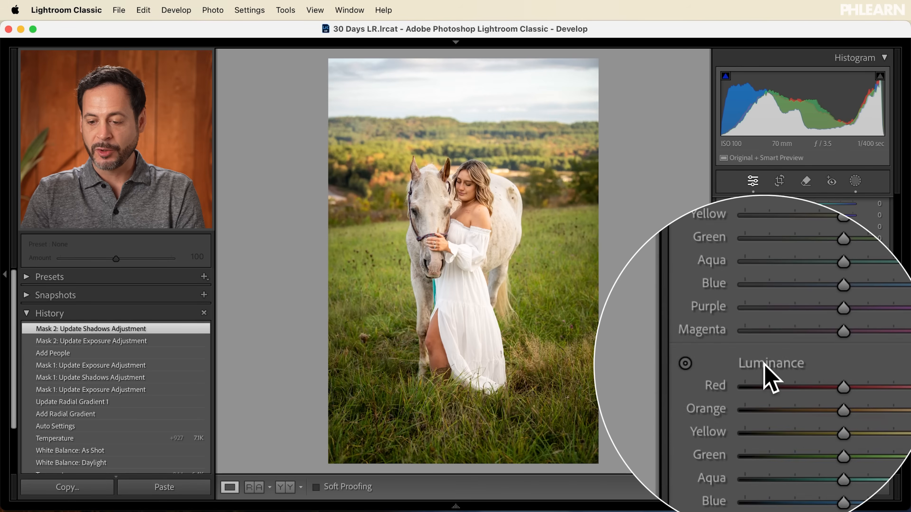
{"action": "scroll", "coordinate": [763, 364], "scroll_direction": "up", "scroll_amount": 5}
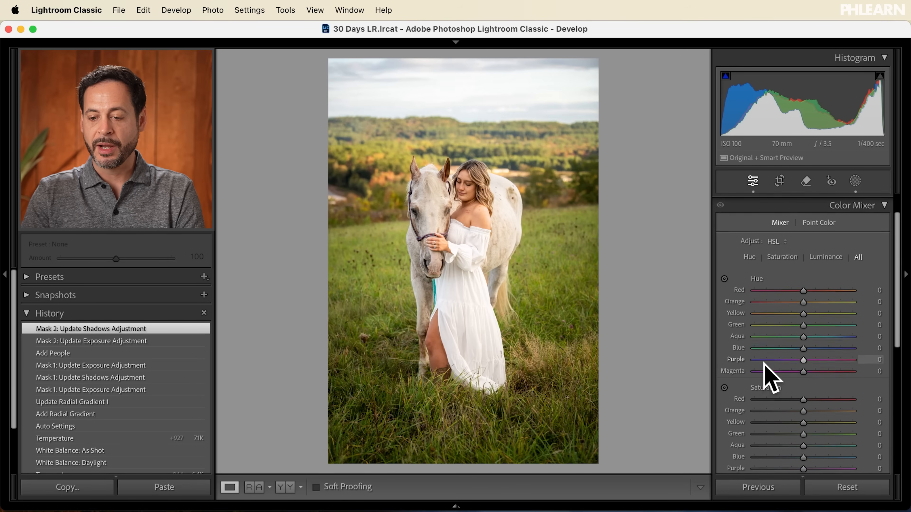
{"action": "left_click", "coordinate": [724, 282]}
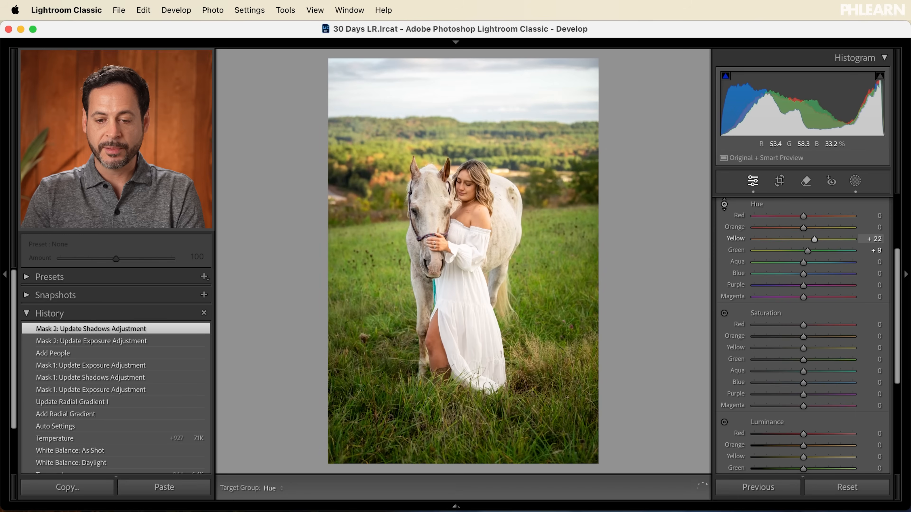
{"action": "left_click_drag", "start_coordinate": [378, 156], "coordinate": [378, 155]}
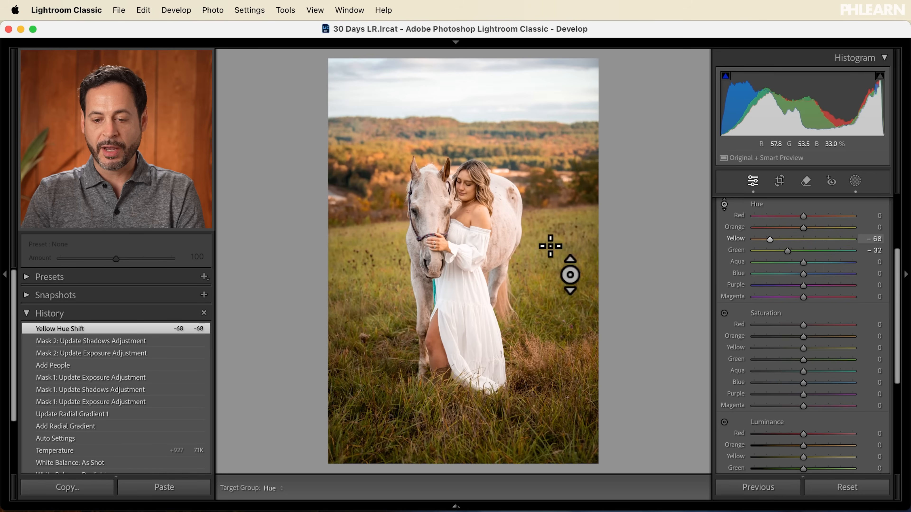
Step: Undo the last hue shift, and use the targeted hue adjustment on the grass to set Yellow hue to -49 and Green hue to -30
{"action": "key", "text": "super+z"}
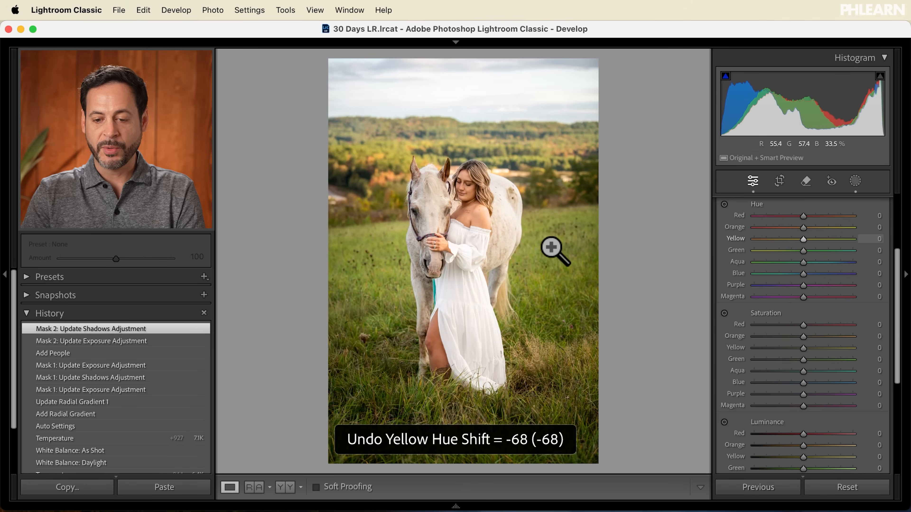
{"action": "left_click", "coordinate": [723, 203]}
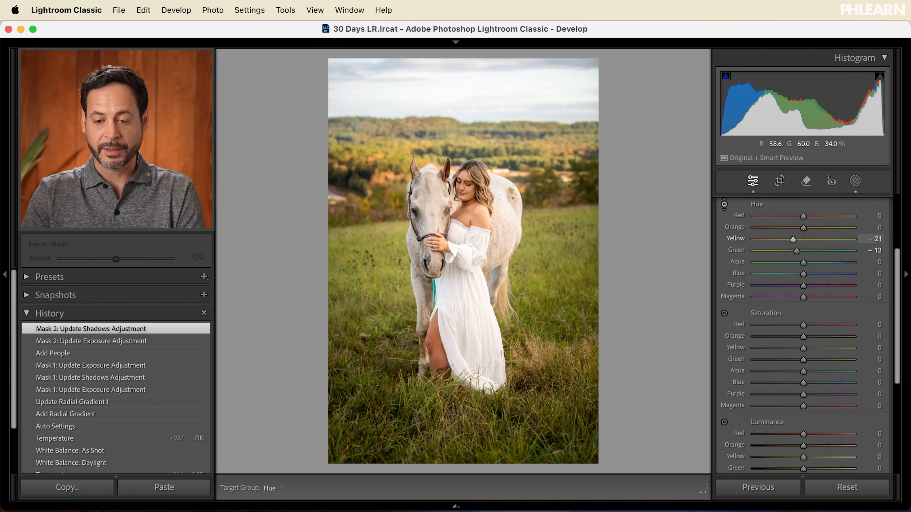
{"action": "left_click_drag", "start_coordinate": [572, 268], "coordinate": [572, 268]}
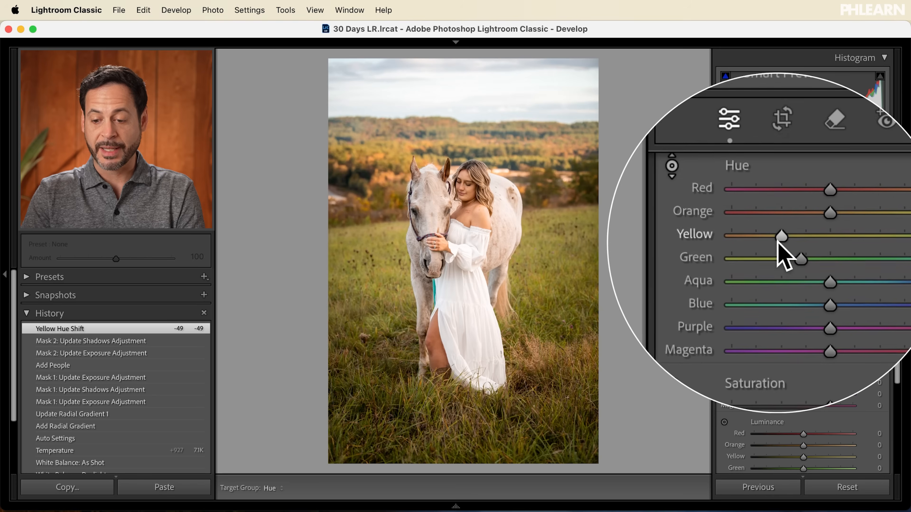
Step: Brighten the grass with the targeted luminance adjustment, bringing Yellow luminance to +39 and Green luminance to +21
{"action": "scroll", "coordinate": [779, 254], "scroll_direction": "down", "scroll_amount": 3}
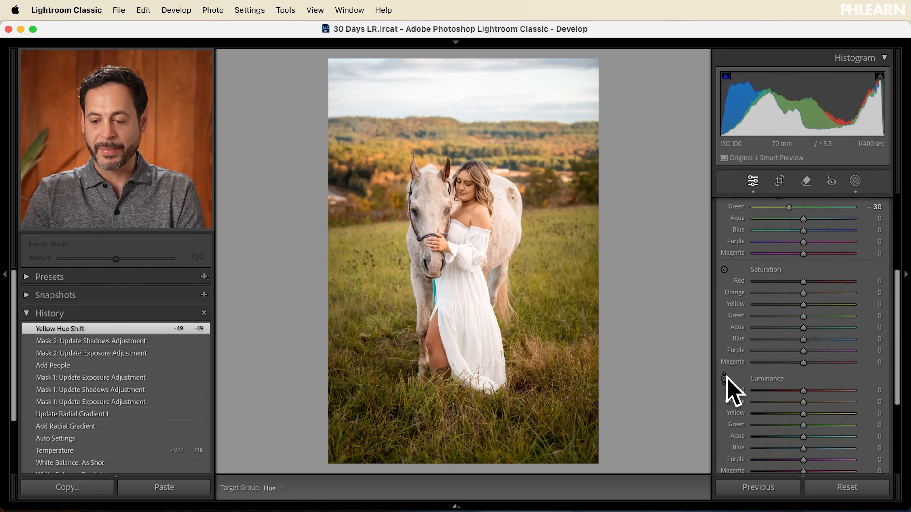
{"action": "left_click", "coordinate": [724, 379]}
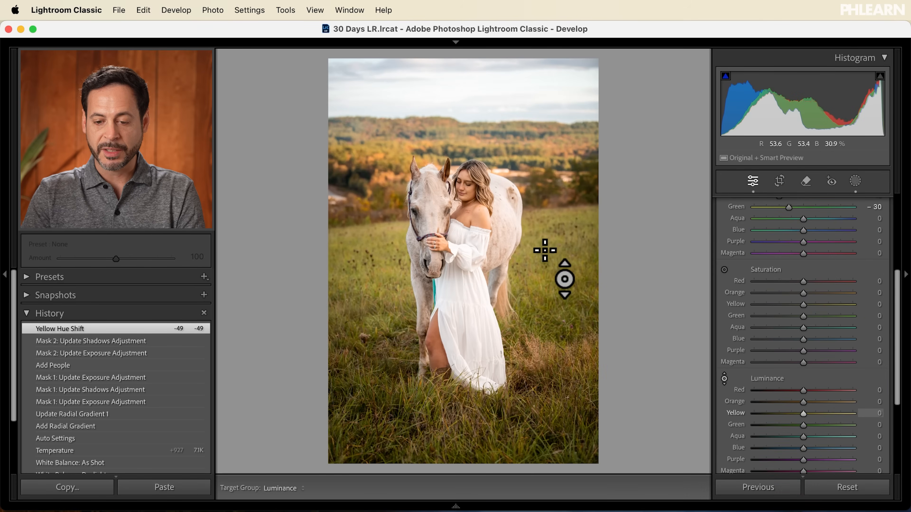
{"action": "mouse_move", "coordinate": [552, 244]}
{"action": "left_mouse_down"}
{"action": "mouse_move", "coordinate": [552, 220]}
{"action": "mouse_move", "coordinate": [552, 254]}
{"action": "left_mouse_up"}
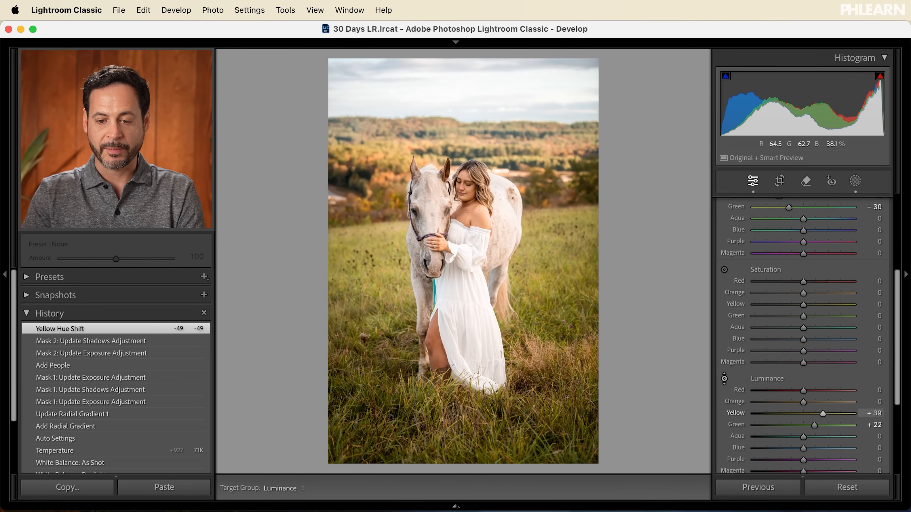
{"action": "left_click_drag", "start_coordinate": [547, 248], "coordinate": [548, 248]}
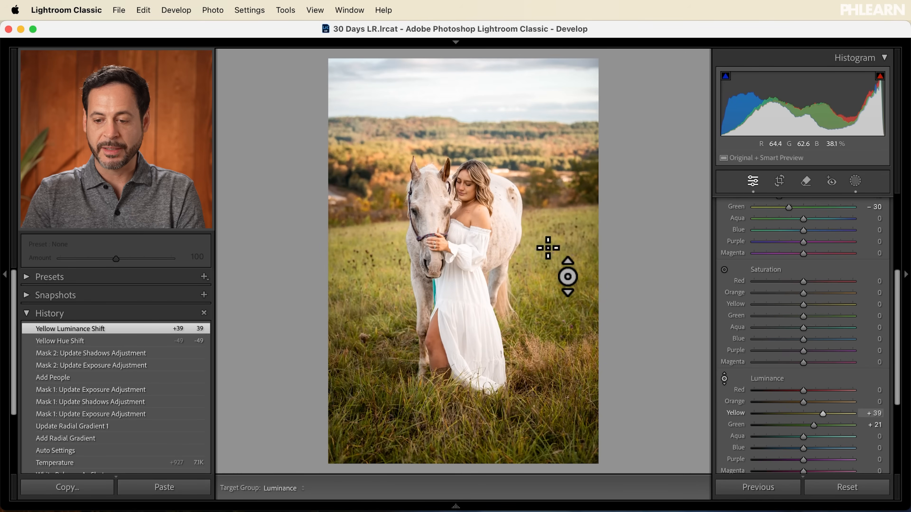
Step: Use the targeted saturation adjustment on the grass and sky, reaching Yellow +8, Green +2, Aqua +6 and Blue +43
{"action": "left_click", "coordinate": [725, 269]}
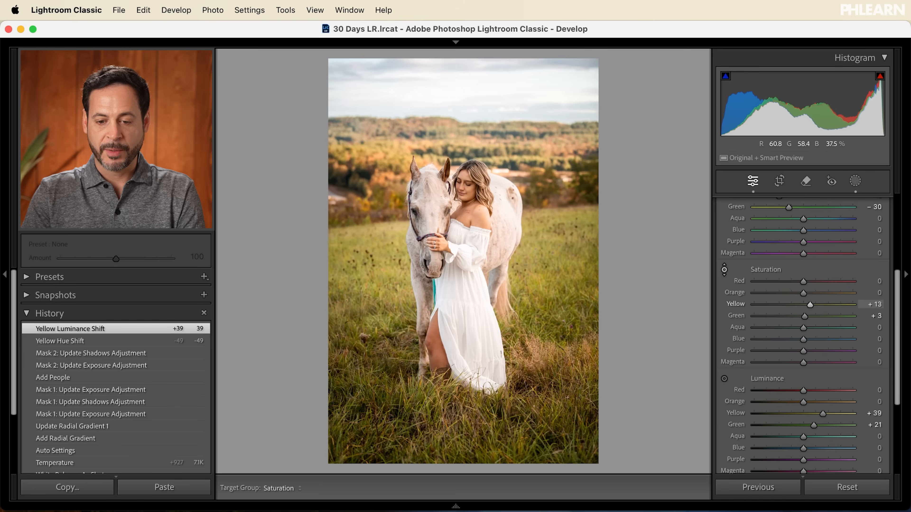
{"action": "left_click_drag", "start_coordinate": [574, 251], "coordinate": [574, 250]}
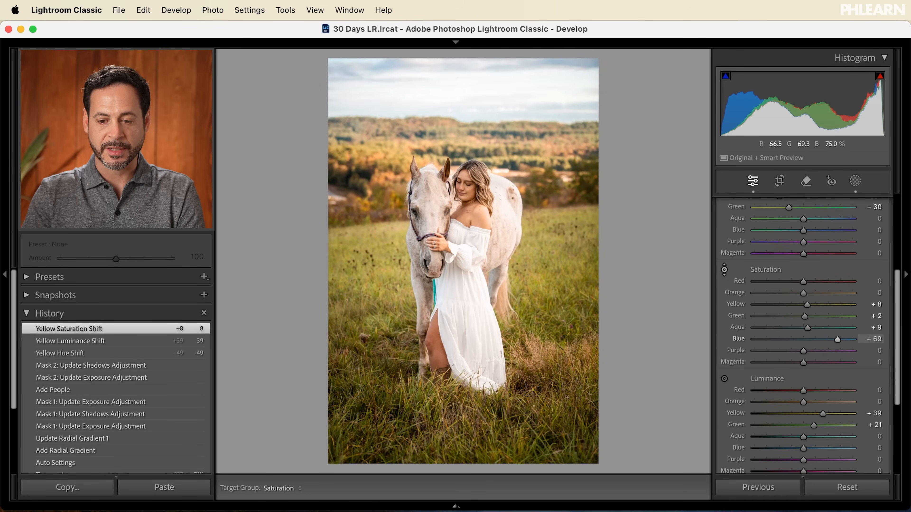
{"action": "left_click_drag", "start_coordinate": [586, 66], "coordinate": [587, 66]}
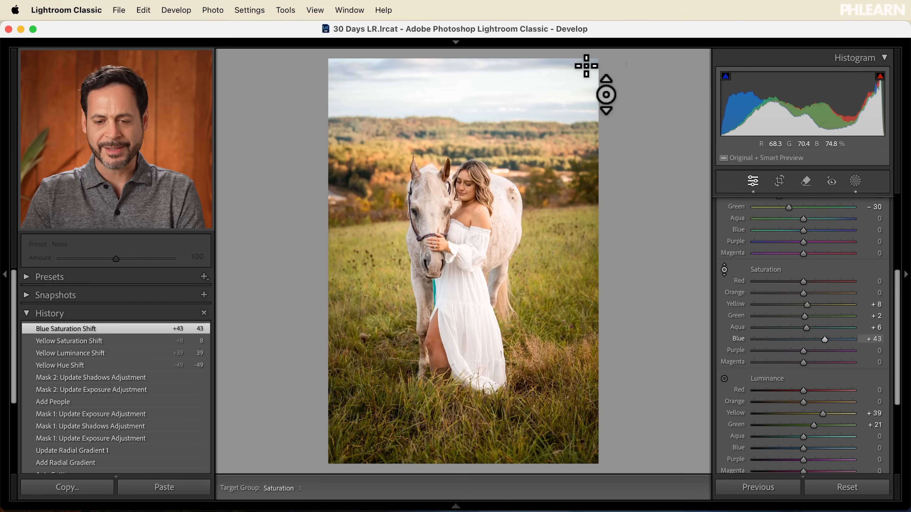
Step: Collapse the Color Mixer and compare the horse photo's original version with the edited one
{"action": "scroll", "coordinate": [814, 311], "scroll_direction": "up", "scroll_amount": 5}
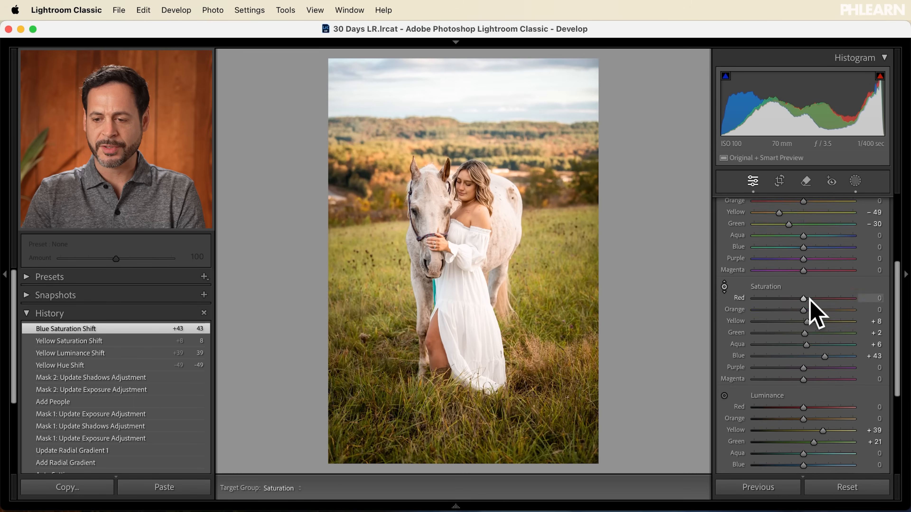
{"action": "left_click", "coordinate": [883, 239]}
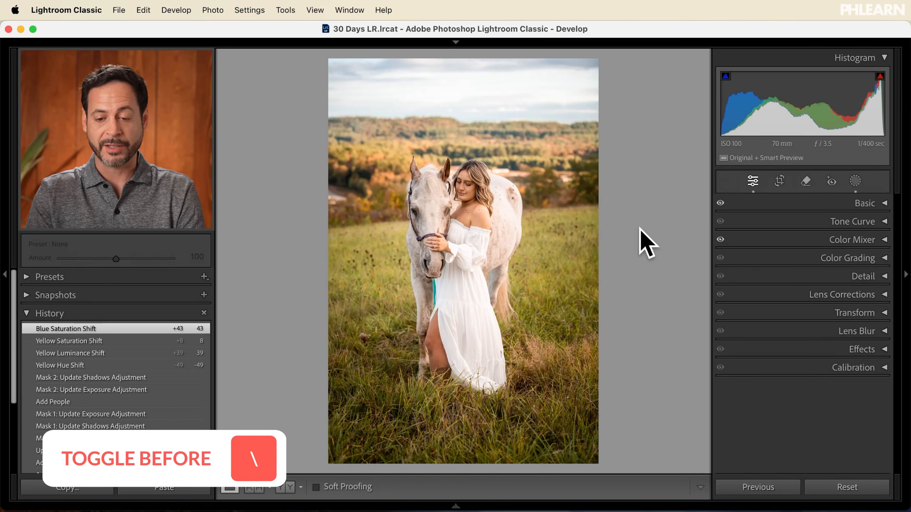
{"action": "key", "text": "backslash"}
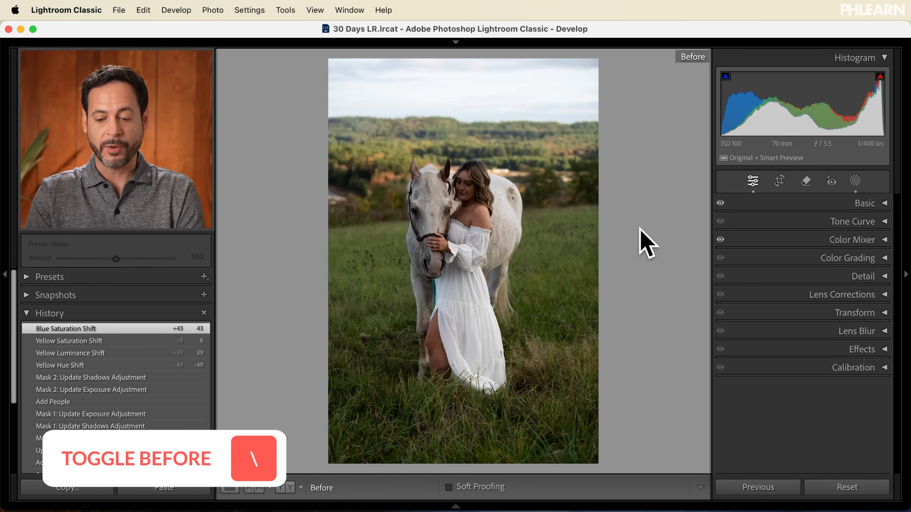
{"action": "key", "text": "backslash"}
{"action": "key", "text": "backslash"}
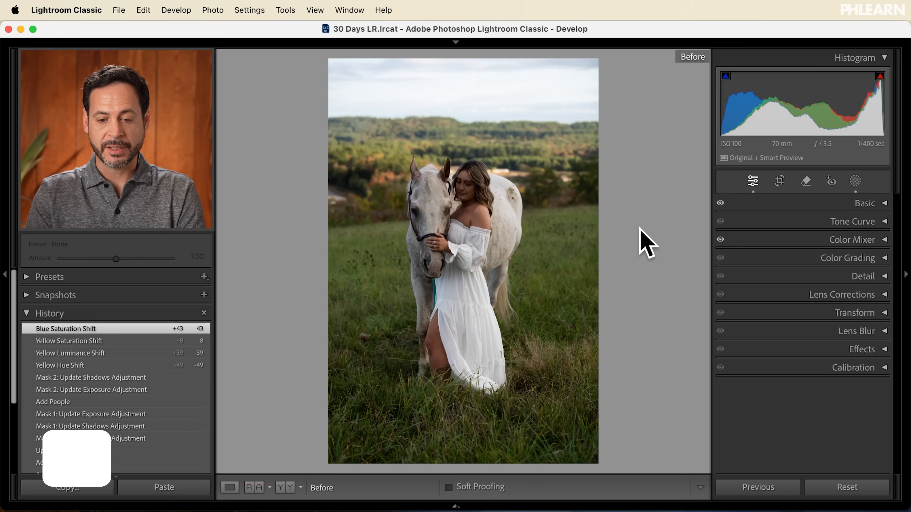
{"action": "key", "text": "backslash"}
{"action": "key", "text": "backslash"}
{"action": "key", "text": "backslash"}
{"action": "key", "text": "backslash"}
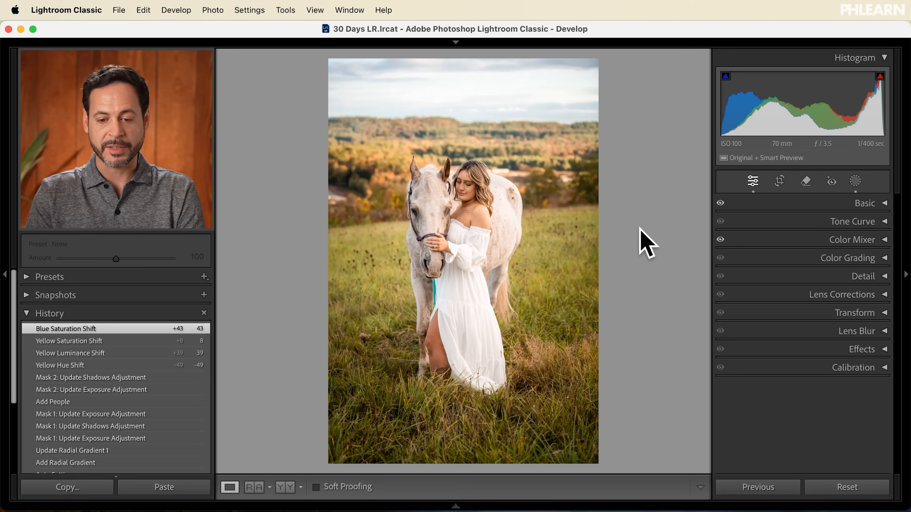
{"action": "key", "text": "backslash"}
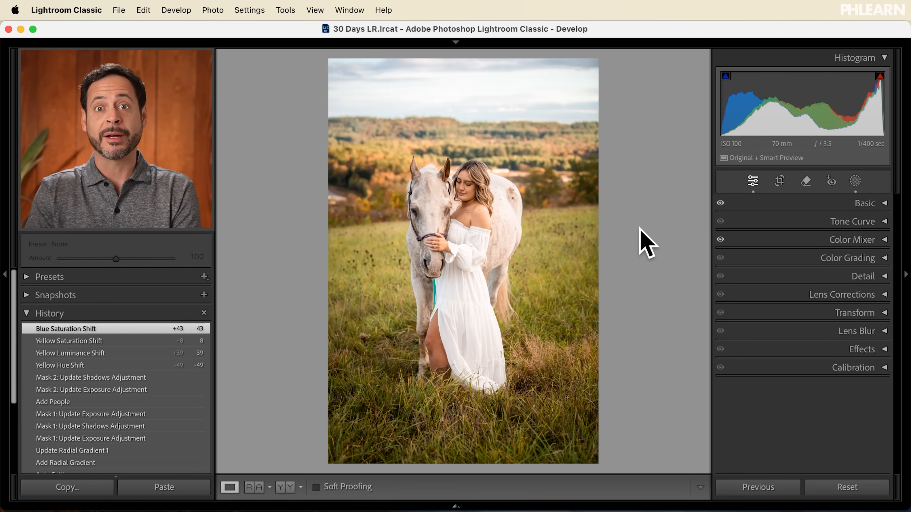
Step: Return to the photo grid and open the JPEG wedding photo of the couple among the palms for developing
{"action": "key", "text": "g"}
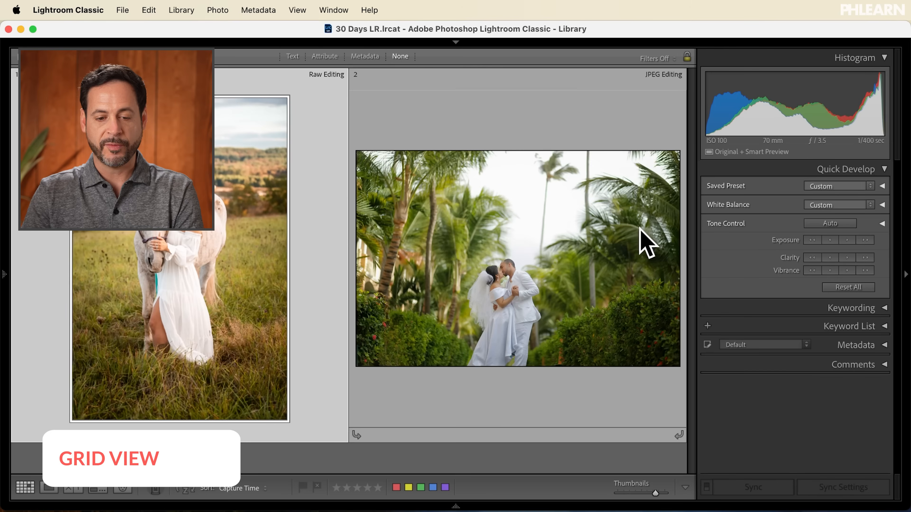
{"action": "left_click", "coordinate": [511, 289]}
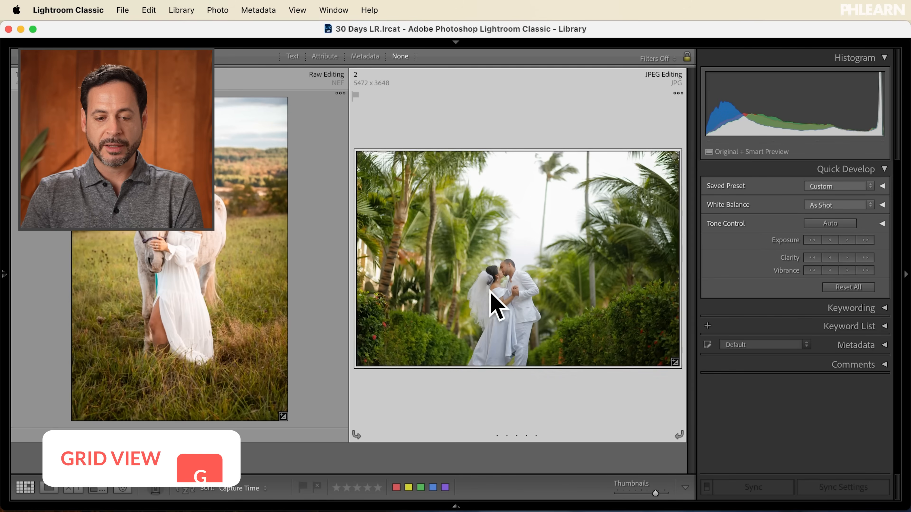
{"action": "key", "text": "d"}
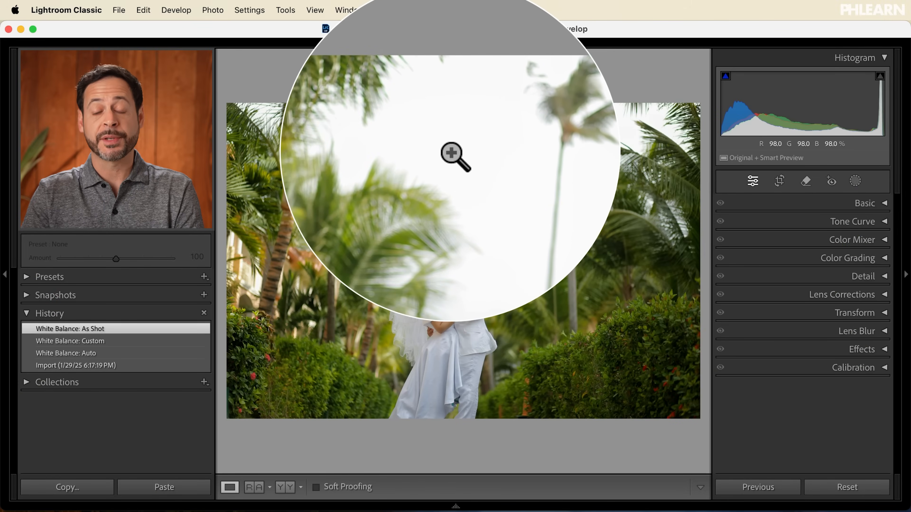
Step: Create a sky mask on the wedding photo and set its colour temperature to -60
{"action": "left_click", "coordinate": [855, 183]}
{"action": "left_click", "coordinate": [855, 181]}
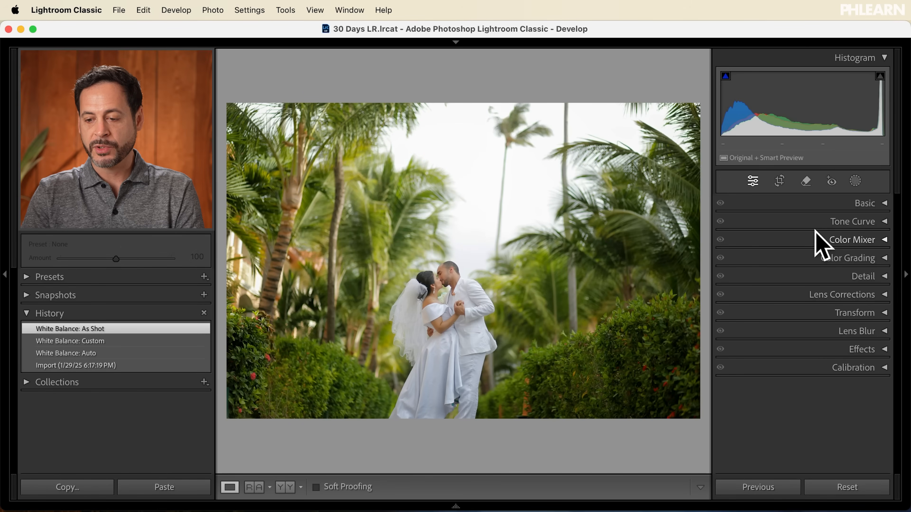
{"action": "left_click", "coordinate": [855, 182]}
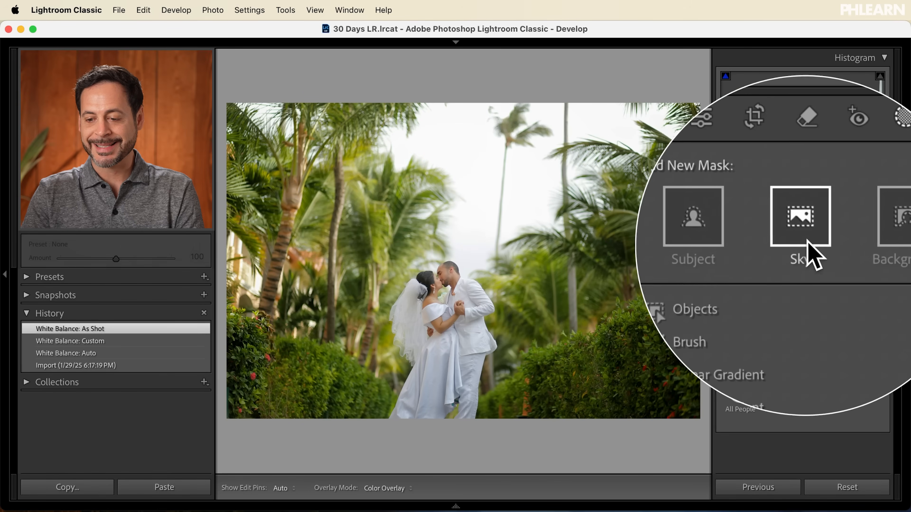
{"action": "left_click", "coordinate": [809, 240]}
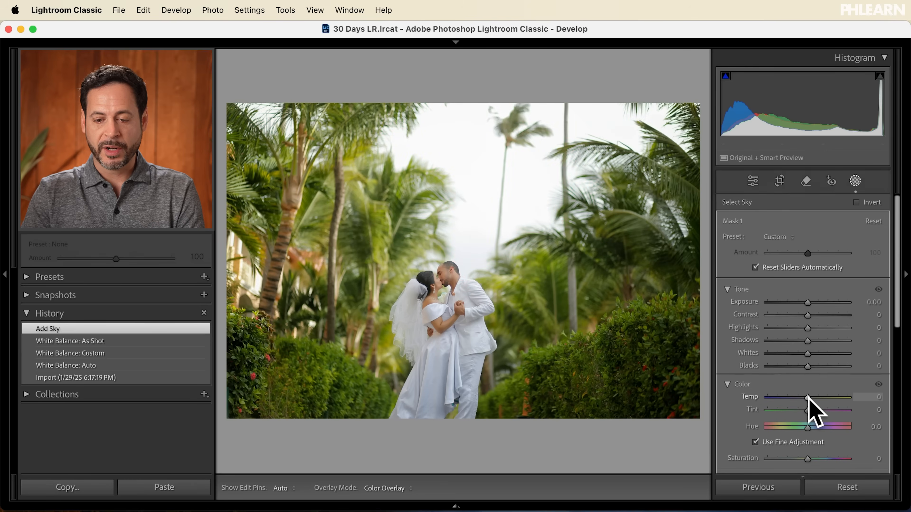
{"action": "left_click_drag", "start_coordinate": [807, 399], "coordinate": [784, 402]}
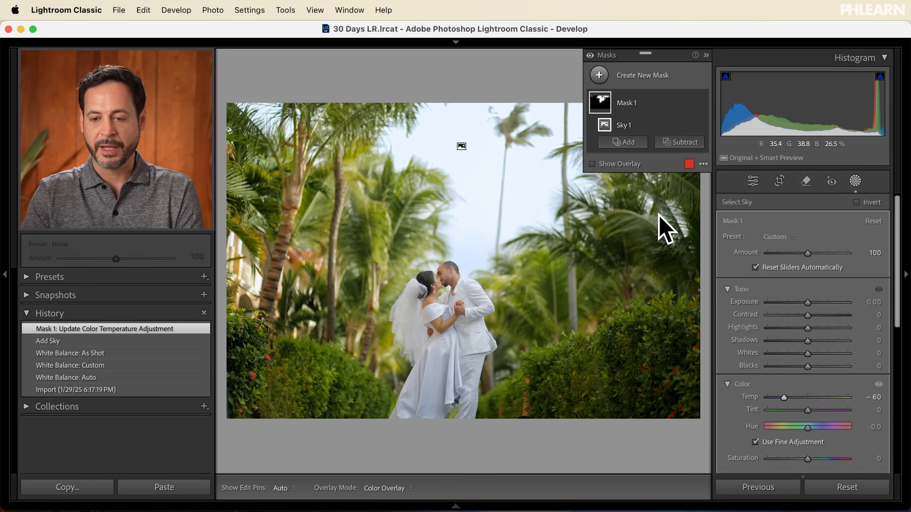
Step: Add a large radial gradient mask centred on the wedding couple
{"action": "left_click", "coordinate": [636, 76]}
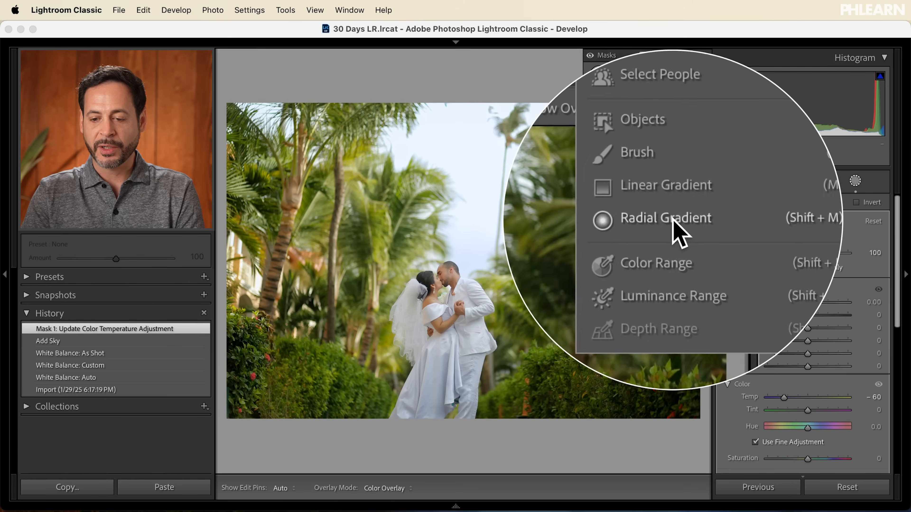
{"action": "left_click", "coordinate": [663, 219]}
{"action": "left_click_drag", "start_coordinate": [450, 295], "coordinate": [610, 453]}
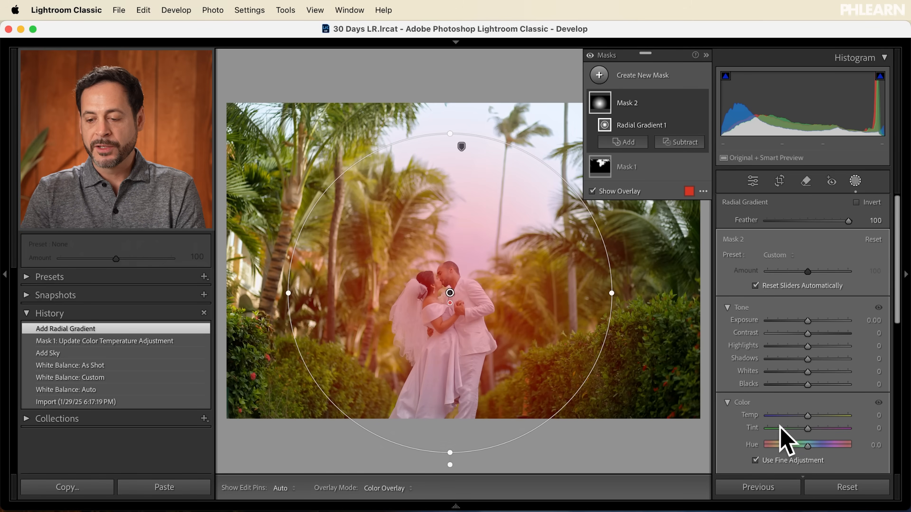
Step: Set the exposure of the radial mask around the couple to 0.63 and its shadows to 17
{"action": "left_click_drag", "start_coordinate": [810, 321], "coordinate": [818, 320]}
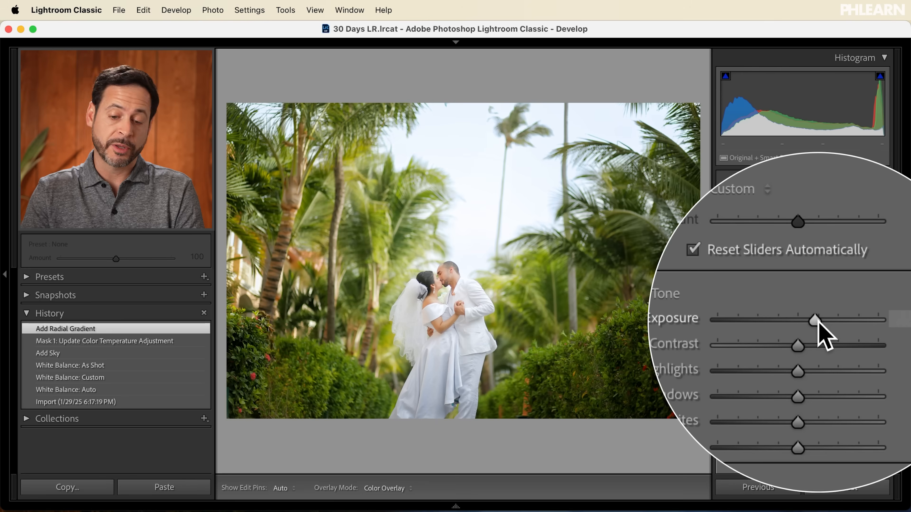
{"action": "left_click_drag", "start_coordinate": [819, 320], "coordinate": [828, 320]}
{"action": "mouse_move", "coordinate": [459, 299]}
{"action": "left_mouse_down"}
{"action": "mouse_move", "coordinate": [446, 295]}
{"action": "mouse_move", "coordinate": [459, 313]}
{"action": "mouse_move", "coordinate": [470, 305]}
{"action": "left_mouse_up"}
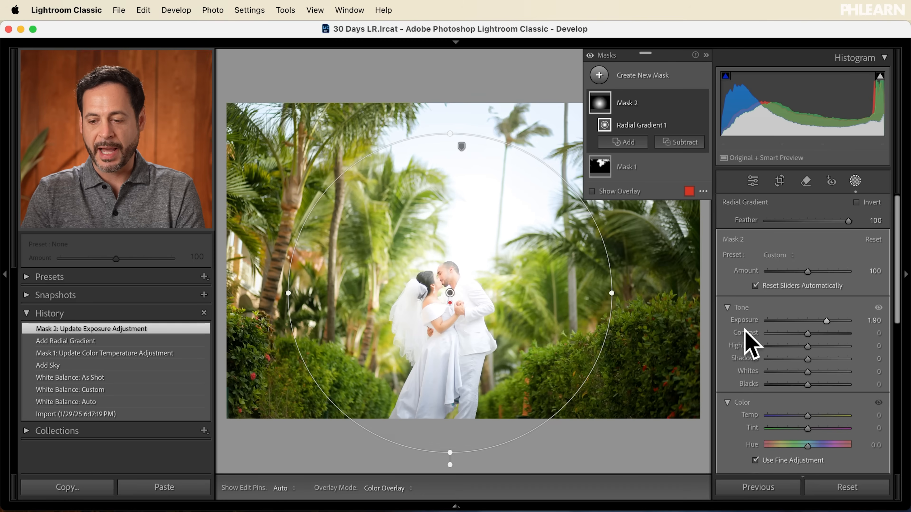
{"action": "left_click_drag", "start_coordinate": [810, 321], "coordinate": [813, 320]}
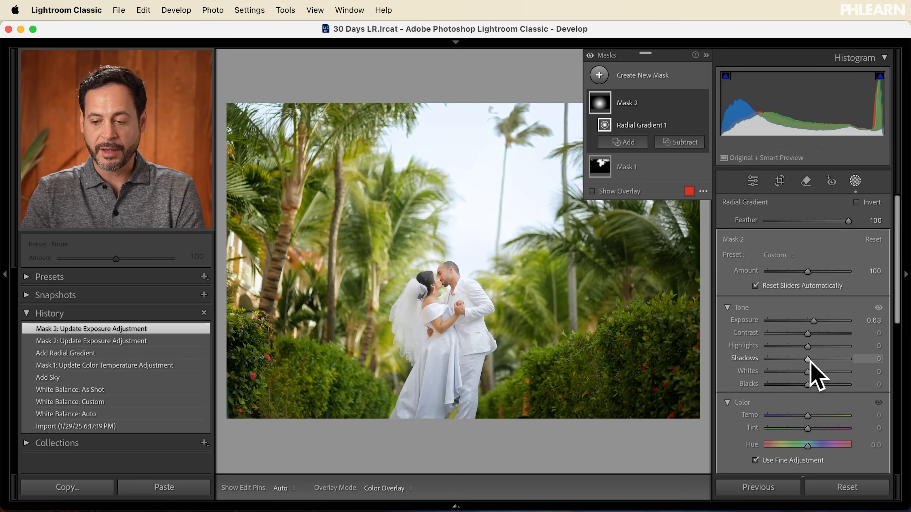
{"action": "left_click_drag", "start_coordinate": [810, 359], "coordinate": [816, 358]}
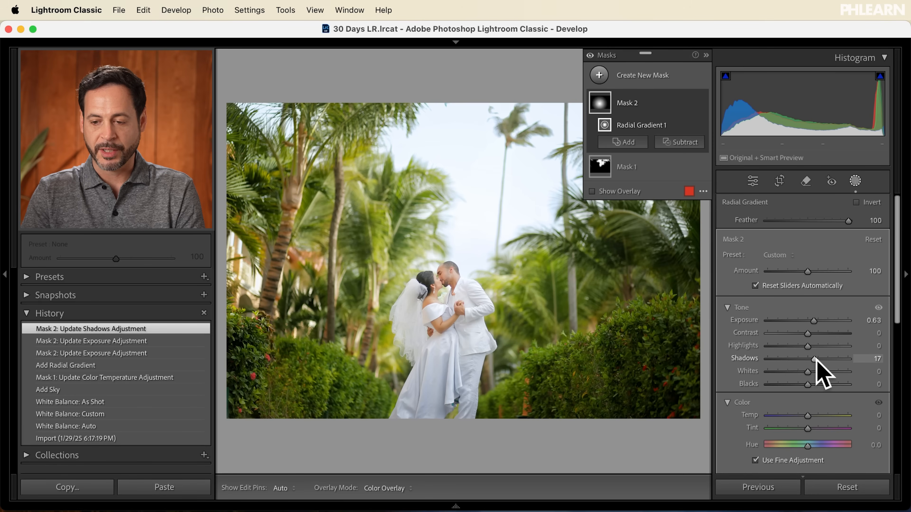
Step: Leave masking and bring up the Color Mixer for the wedding photo
{"action": "left_click", "coordinate": [856, 182]}
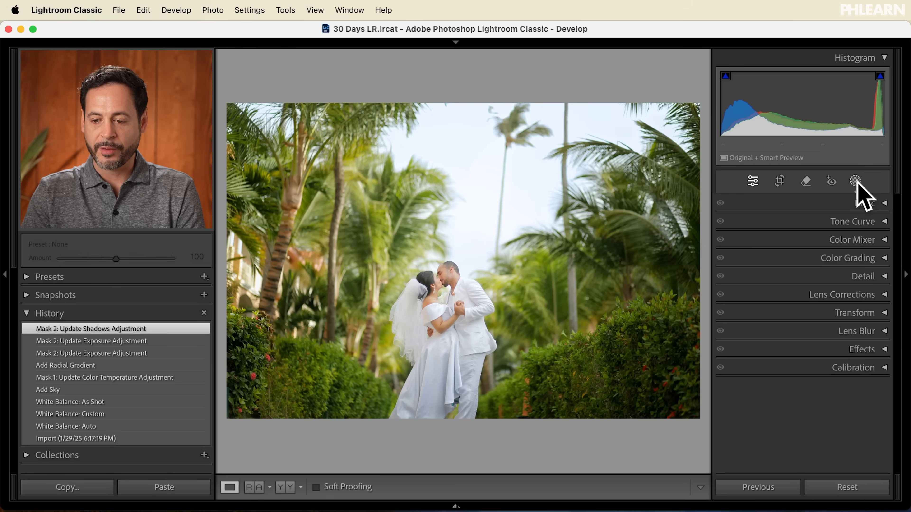
{"action": "left_click", "coordinate": [867, 240]}
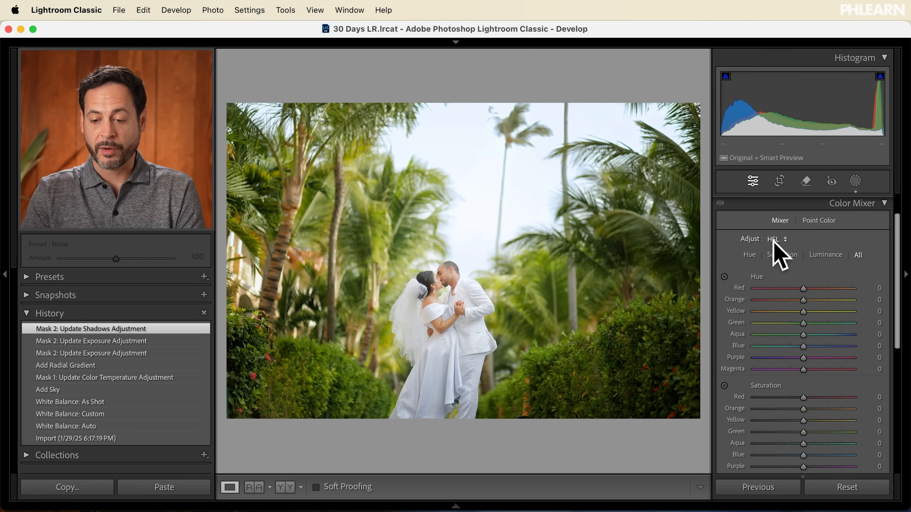
Step: Try shifting the palm foliage's Green hue to -32 with the targeted hue adjustment, and undo it
{"action": "left_click", "coordinate": [724, 277]}
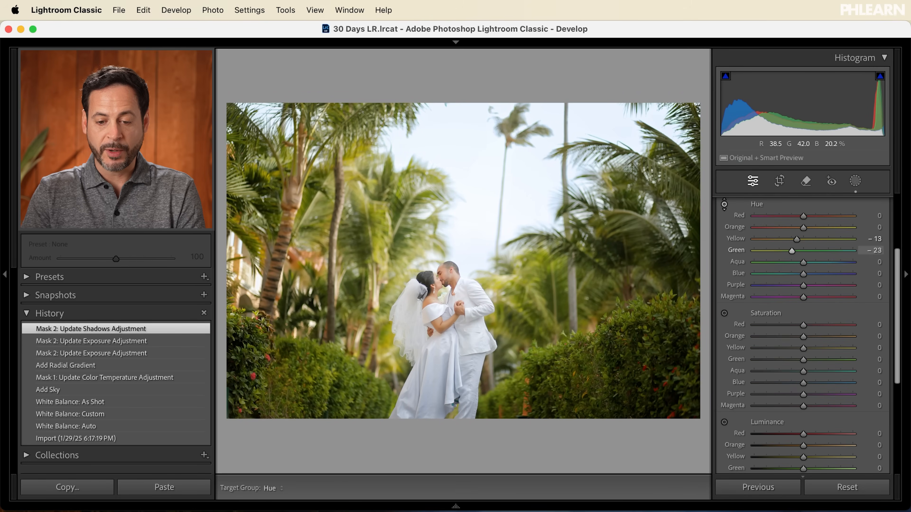
{"action": "mouse_move", "coordinate": [382, 226]}
{"action": "left_mouse_down"}
{"action": "mouse_move", "coordinate": [383, 280]}
{"action": "mouse_move", "coordinate": [383, 211]}
{"action": "left_mouse_up"}
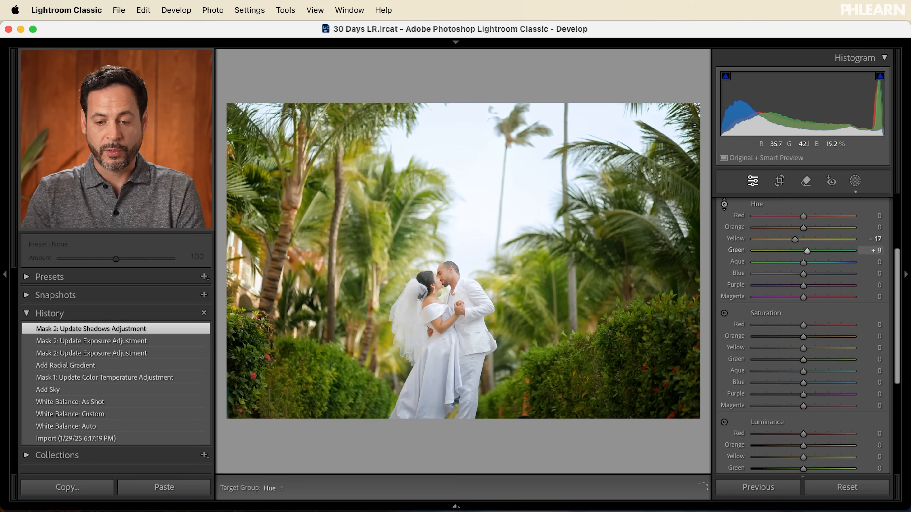
{"action": "key", "text": "super+z"}
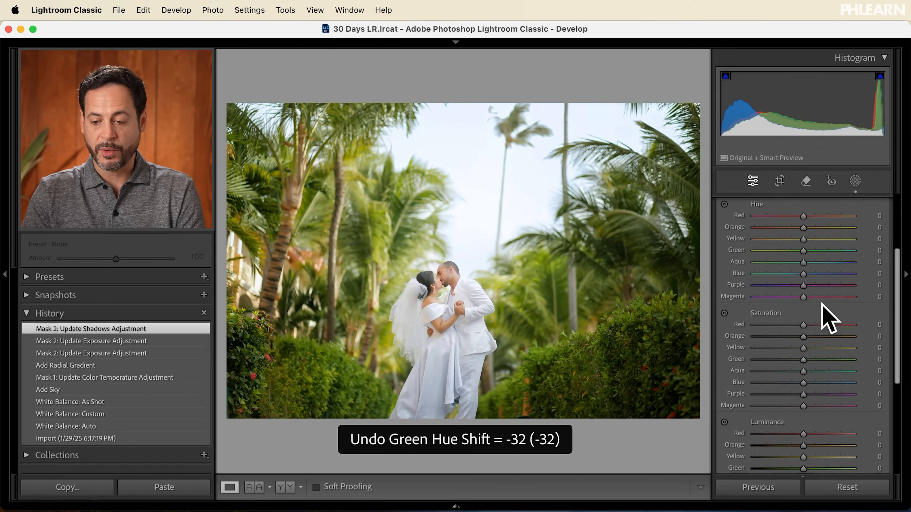
Step: Use the targeted luminance adjustment on the palm leaves to raise Yellow luminance to +25 and Green luminance to +21
{"action": "left_click", "coordinate": [724, 421]}
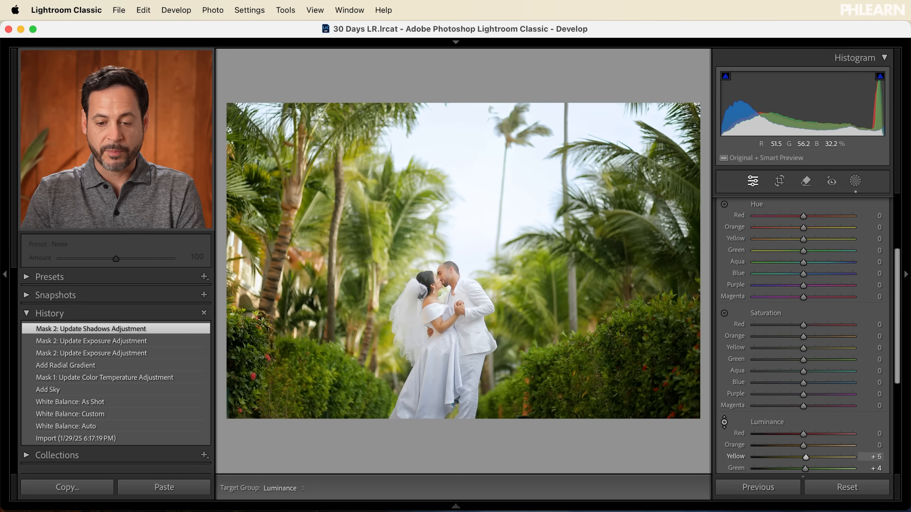
{"action": "mouse_move", "coordinate": [380, 194]}
{"action": "left_mouse_down"}
{"action": "mouse_move", "coordinate": [380, 182]}
{"action": "mouse_move", "coordinate": [380, 200]}
{"action": "left_mouse_up"}
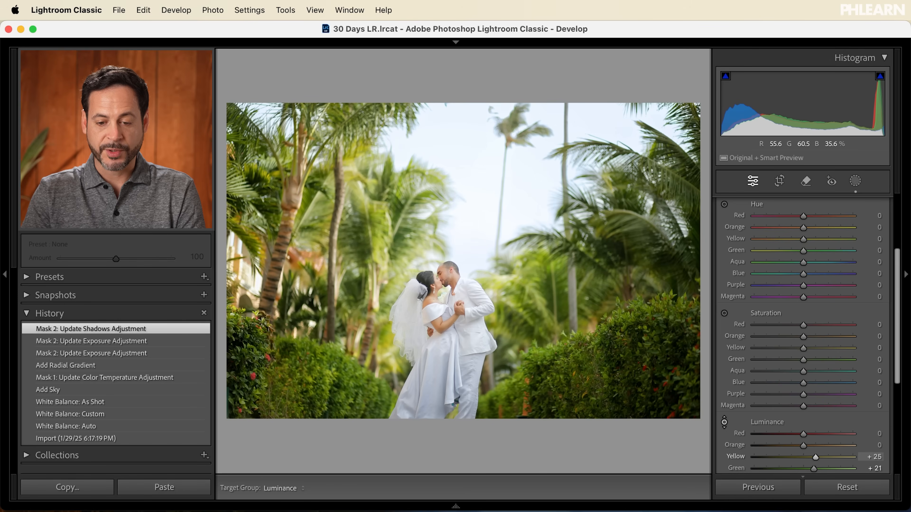